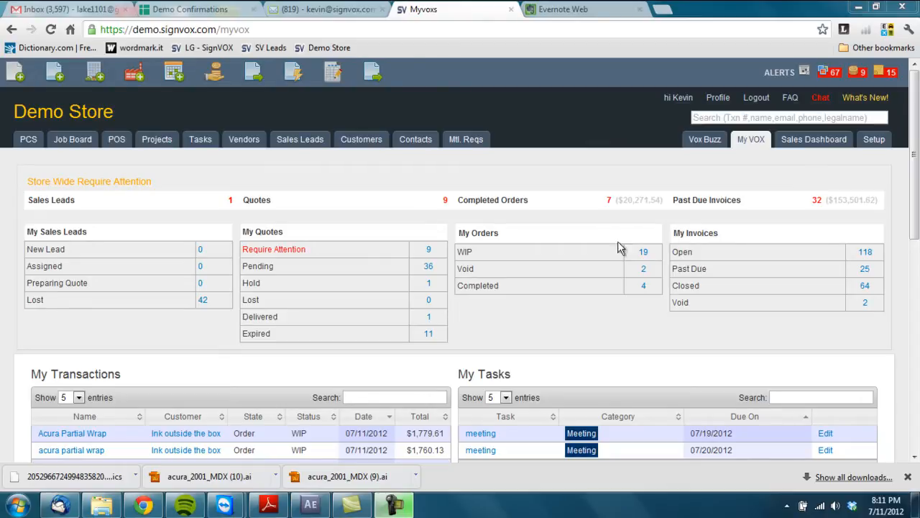
Step: Open the Add a New Lead form from the My VOX dashboard toolbar
{"action": "left_click", "coordinate": [215, 73]}
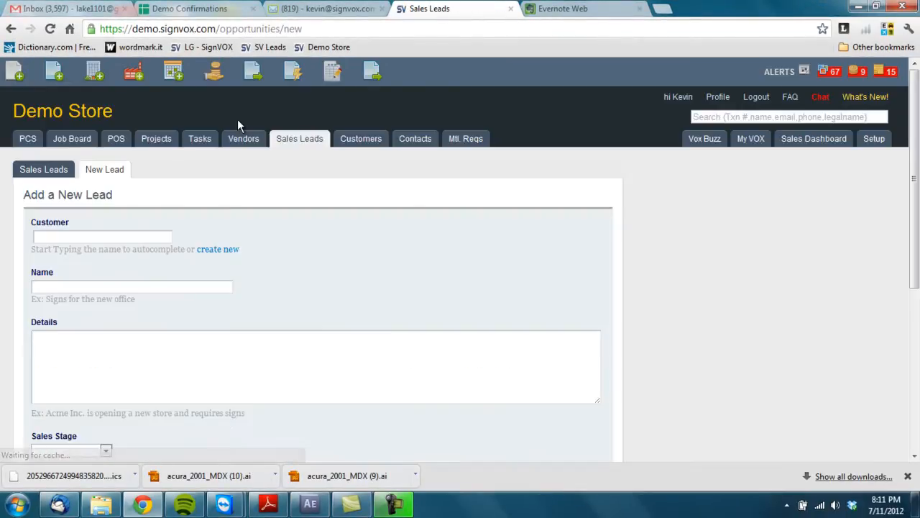
Step: Choose to create a new customer for the lead from the Customer field
{"action": "left_click", "coordinate": [113, 234]}
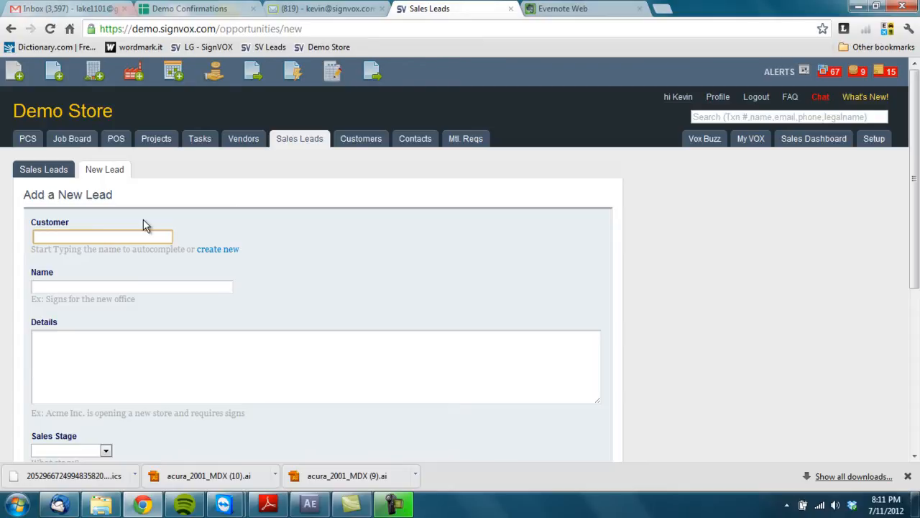
{"action": "left_click", "coordinate": [221, 249]}
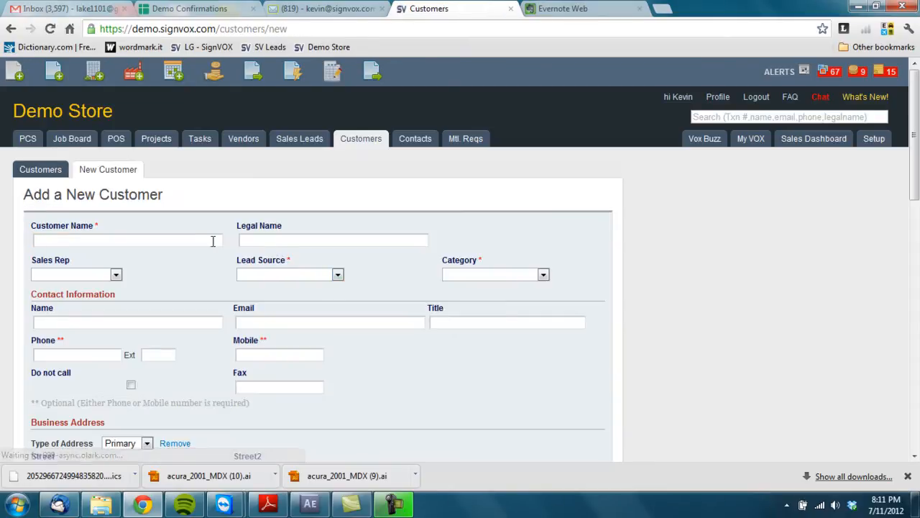
Step: Enter the customer name 'Dave's Bait and Tackle'
{"action": "left_click", "coordinate": [150, 241]}
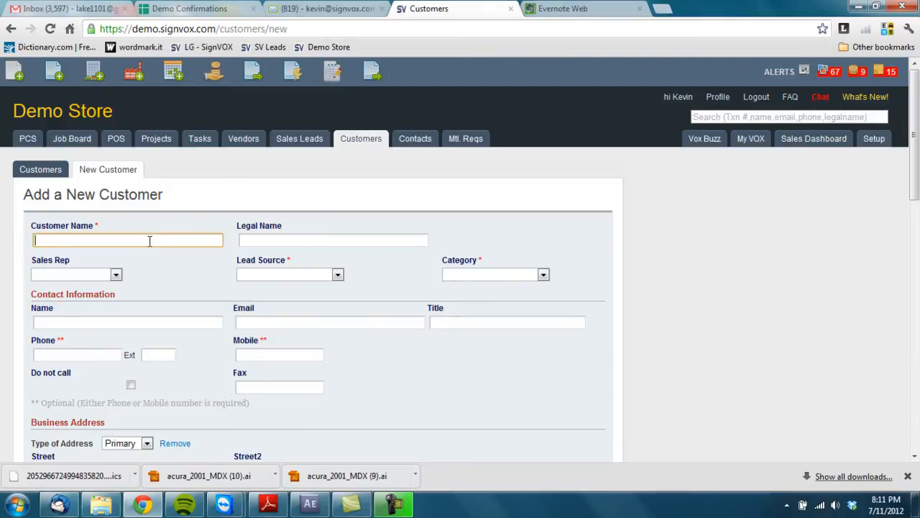
{"action": "type", "text": "Dave's Bait and"}
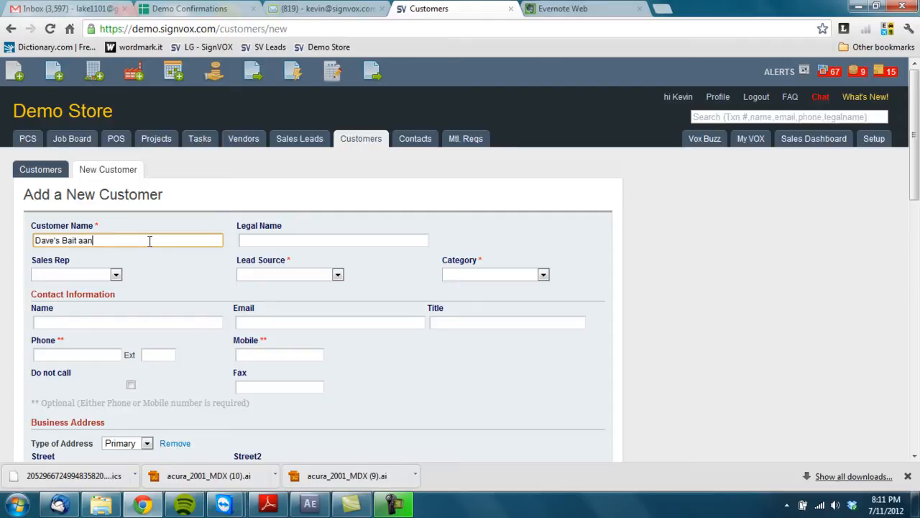
{"action": "key", "text": "BackSpace"}
{"action": "key", "text": "BackSpace"}
{"action": "type", "text": "nd Tack"}
{"action": "key", "text": "Tab"}
{"action": "key", "text": "Tab"}
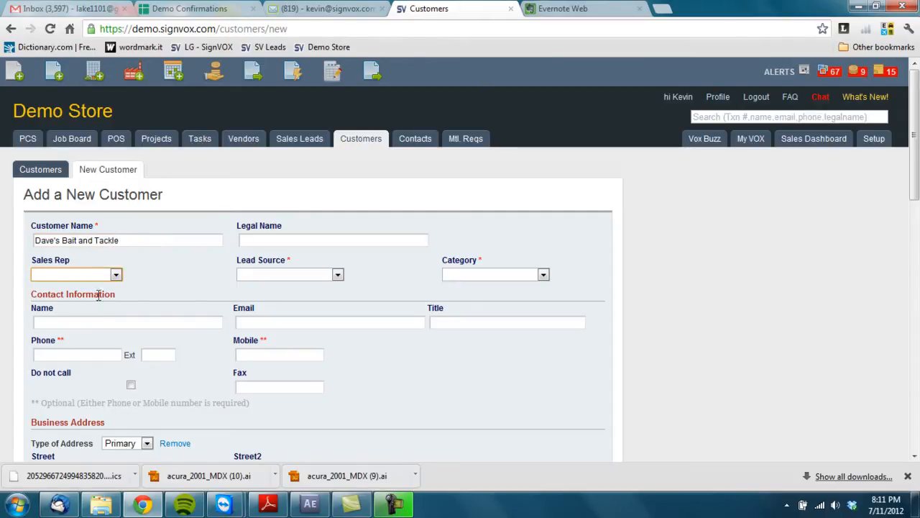
Step: Leave the sales rep empty and set the lead source to Referral
{"action": "left_click", "coordinate": [111, 274]}
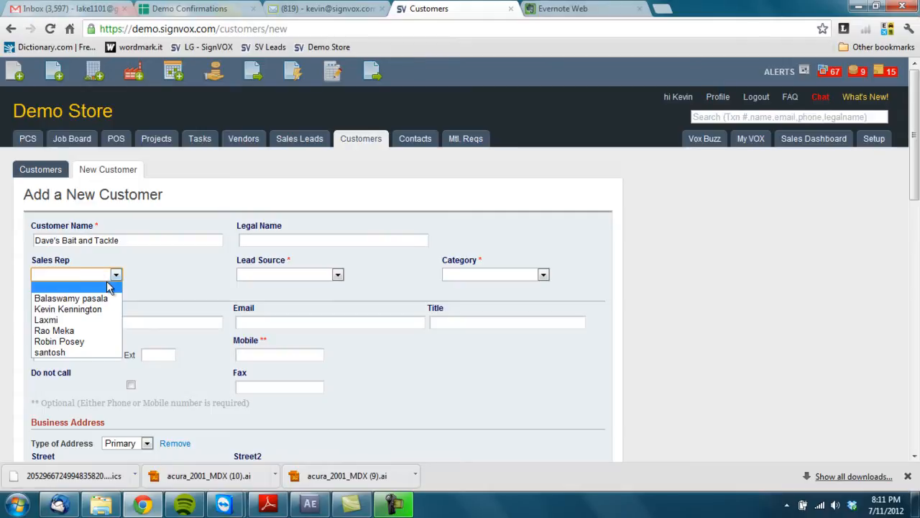
{"action": "left_click", "coordinate": [146, 276]}
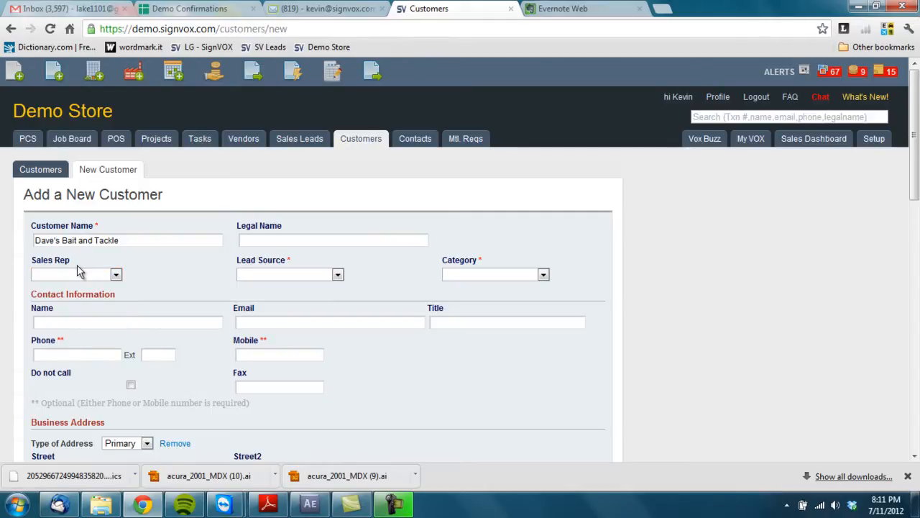
{"action": "left_click", "coordinate": [337, 275]}
{"action": "type", "text": "re"}
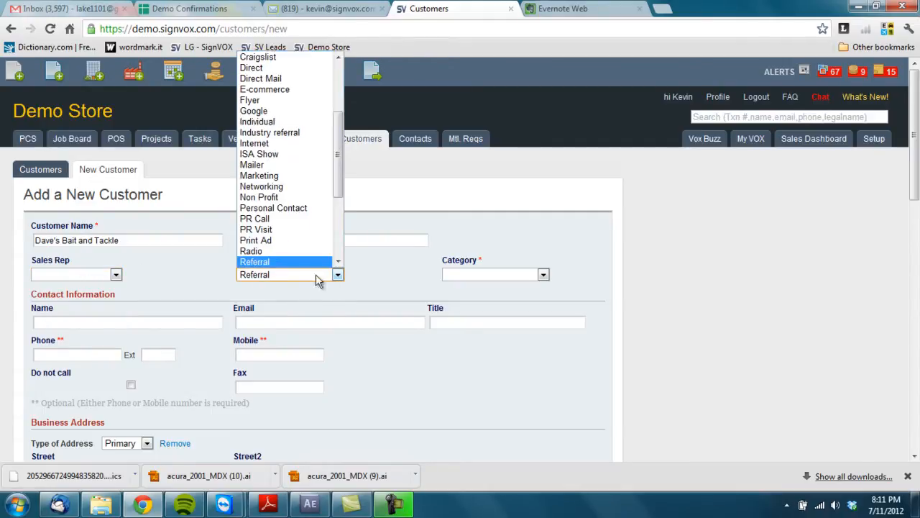
{"action": "left_click", "coordinate": [268, 264]}
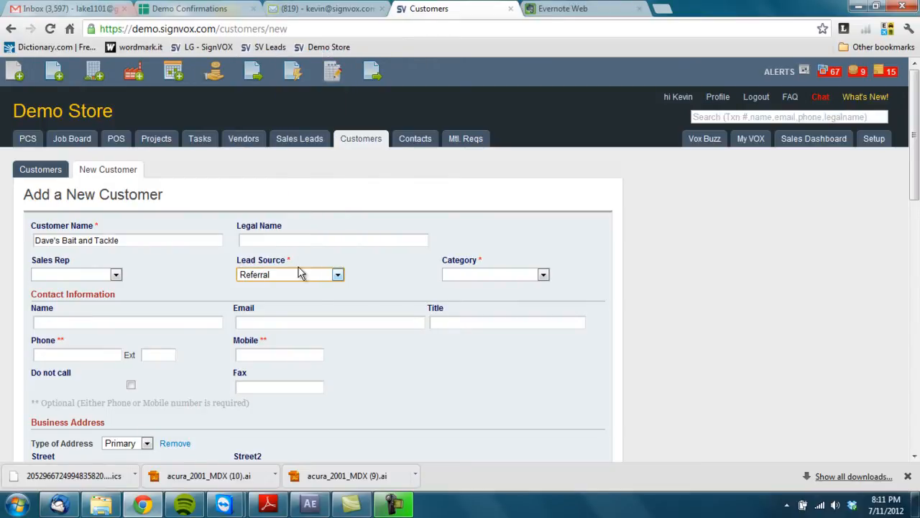
Step: Set the customer category to Marine
{"action": "left_click", "coordinate": [495, 274]}
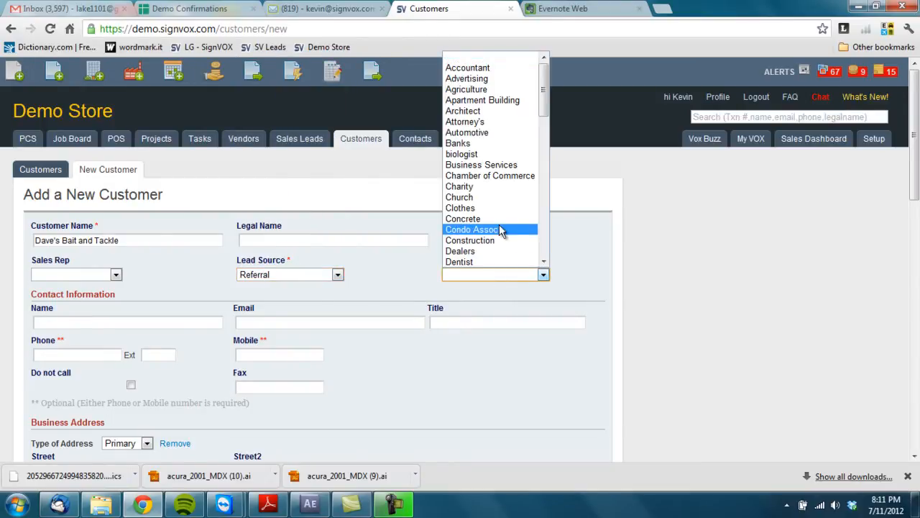
{"action": "scroll", "coordinate": [497, 224], "scroll_direction": "down", "scroll_amount": 4}
{"action": "scroll", "coordinate": [497, 227], "scroll_direction": "down", "scroll_amount": 7}
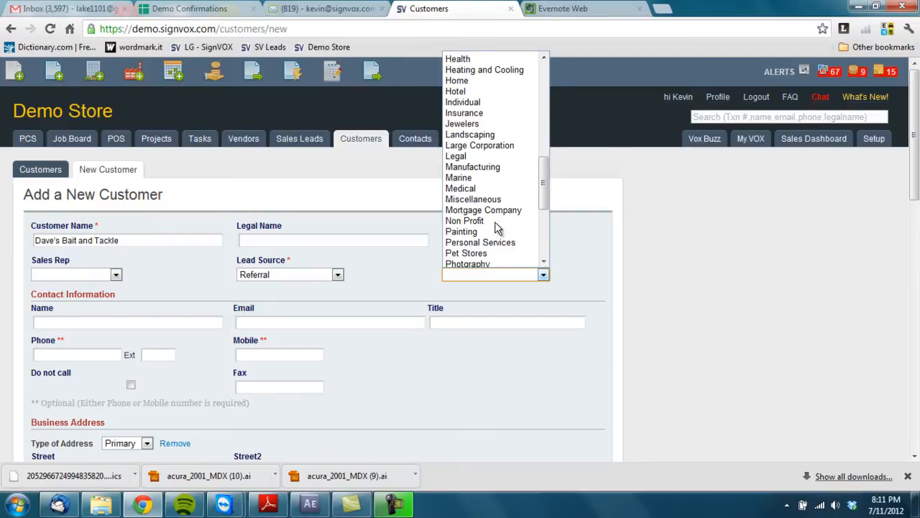
{"action": "left_click", "coordinate": [460, 178]}
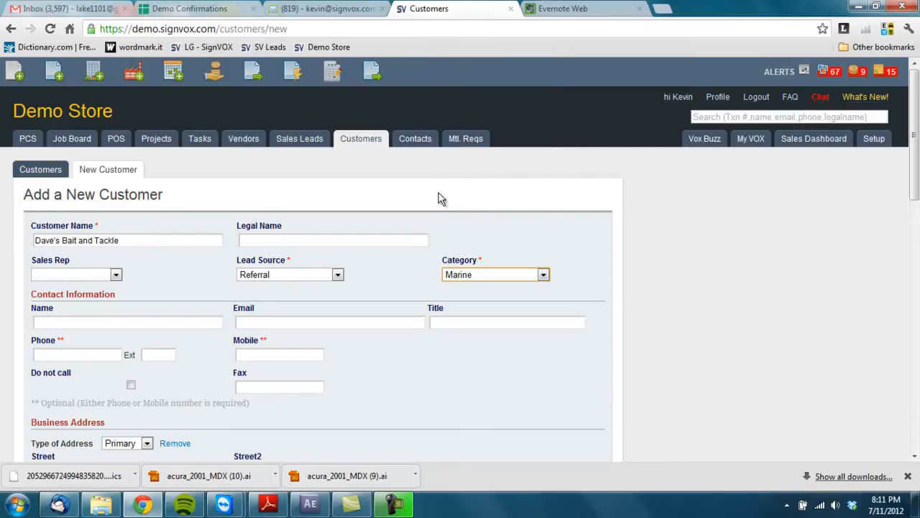
{"action": "scroll", "coordinate": [157, 356], "scroll_direction": "down", "scroll_amount": 2}
{"action": "left_click", "coordinate": [81, 177]}
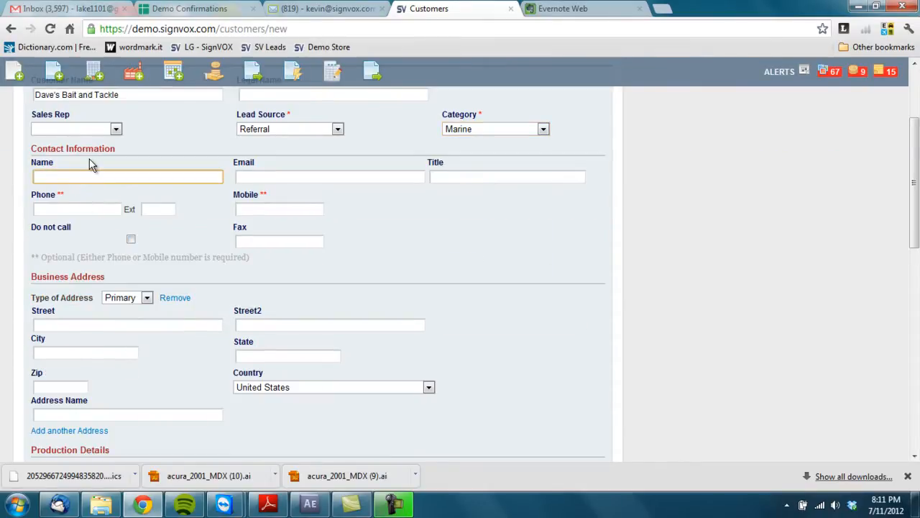
Step: Enter the contact person's name, e-mail address, title 'Owner' and phone number
{"action": "type", "text": "Dave"}
{"action": "key", "text": "Tab"}
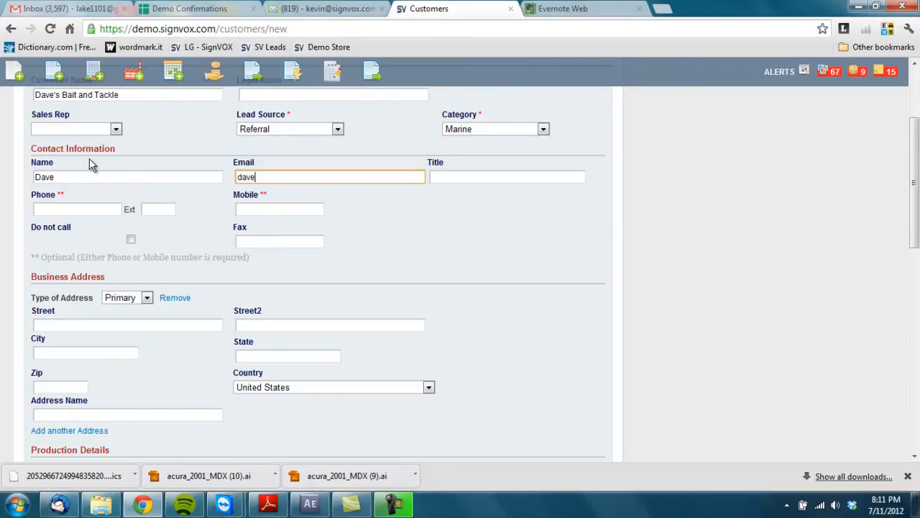
{"action": "key", "text": "Tab"}
{"action": "type", "text": "O"}
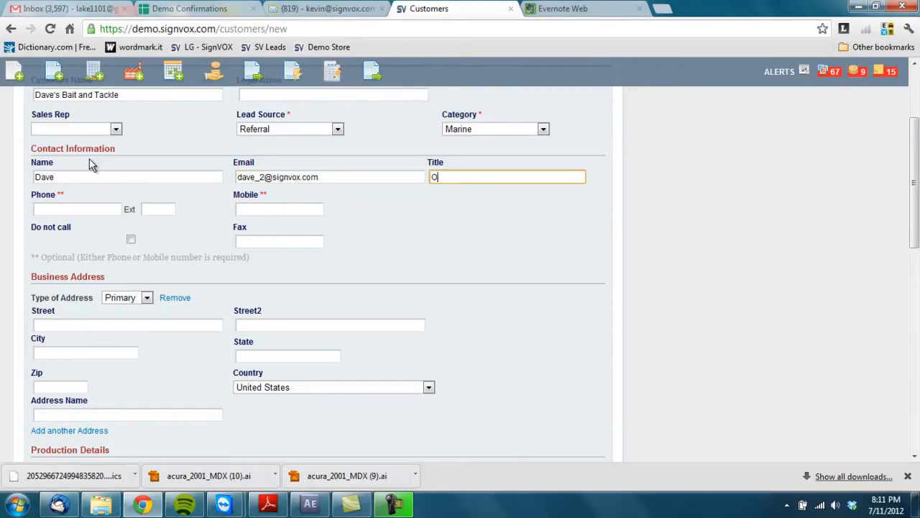
{"action": "type", "text": "wner"}
{"action": "key", "text": "Tab"}
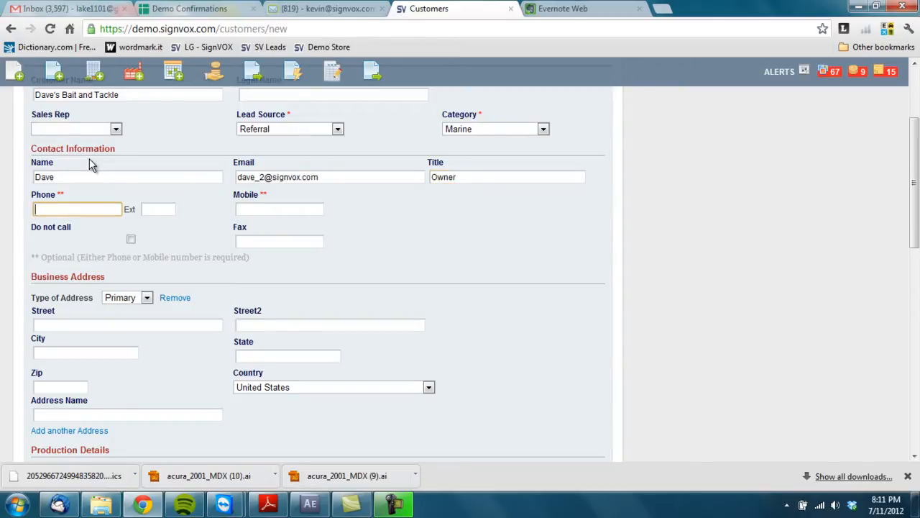
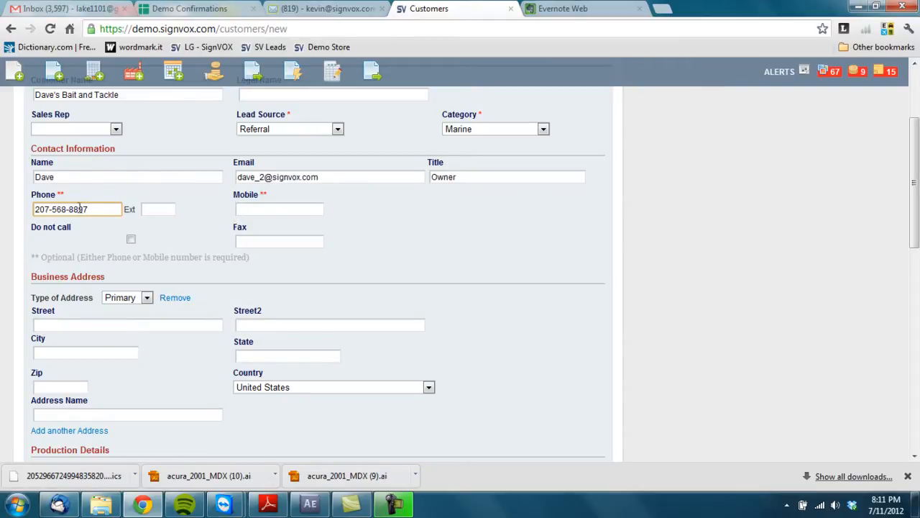
{"action": "scroll", "coordinate": [207, 237], "scroll_direction": "down", "scroll_amount": 2}
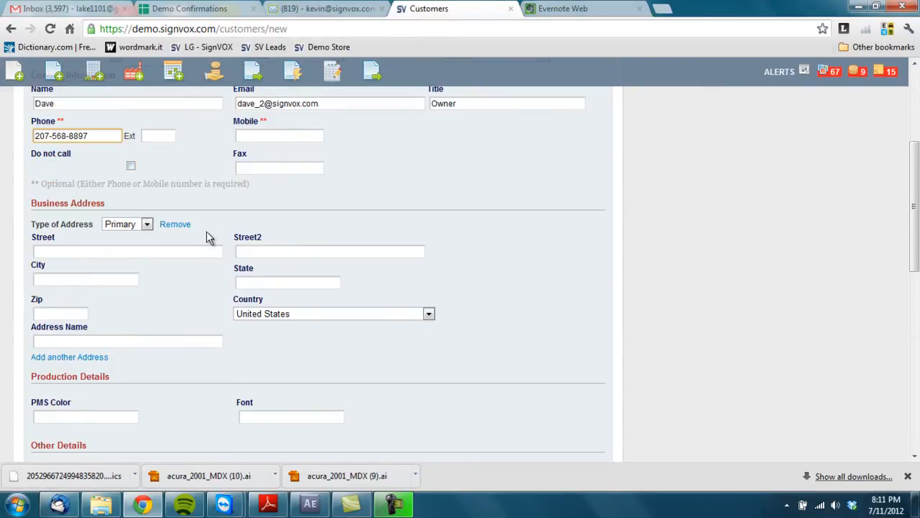
Step: Enter the business street address, city, state and zip code
{"action": "left_click", "coordinate": [102, 180]}
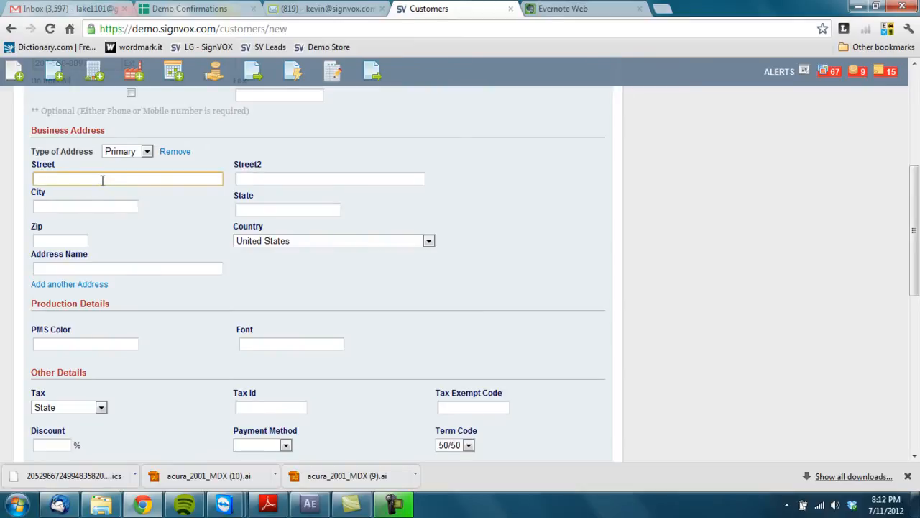
{"action": "key", "text": "Tab"}
{"action": "key", "text": "Tab"}
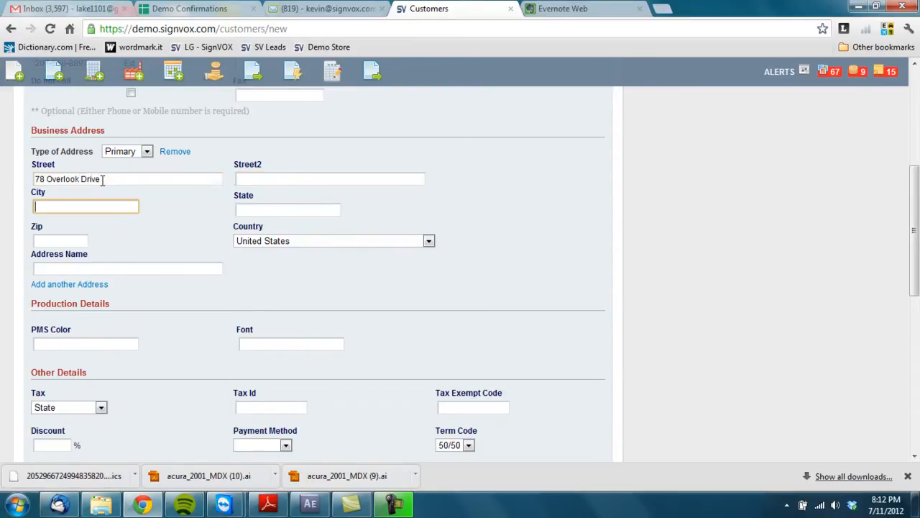
{"action": "type", "text": "Berwick"}
{"action": "key", "text": "Tab"}
{"action": "type", "text": "ME"}
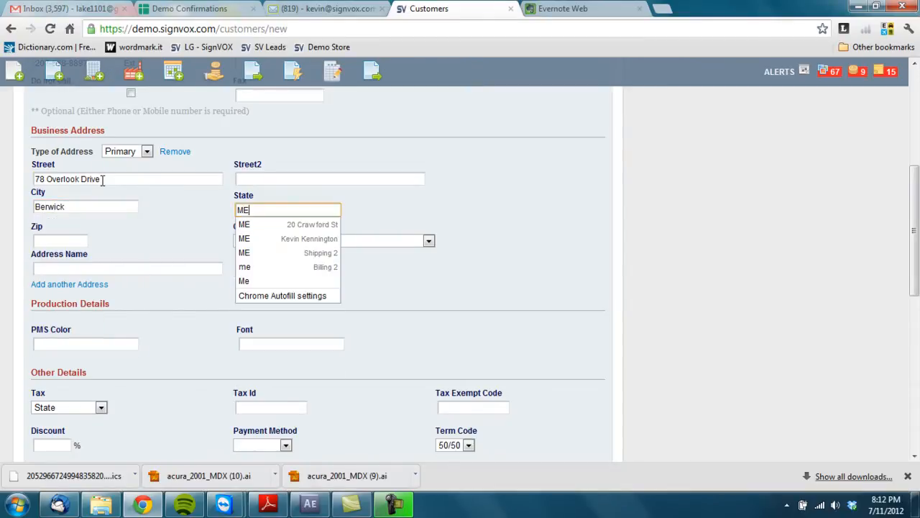
{"action": "key", "text": "Tab"}
{"action": "type", "text": "03901"}
{"action": "key", "text": "Tab"}
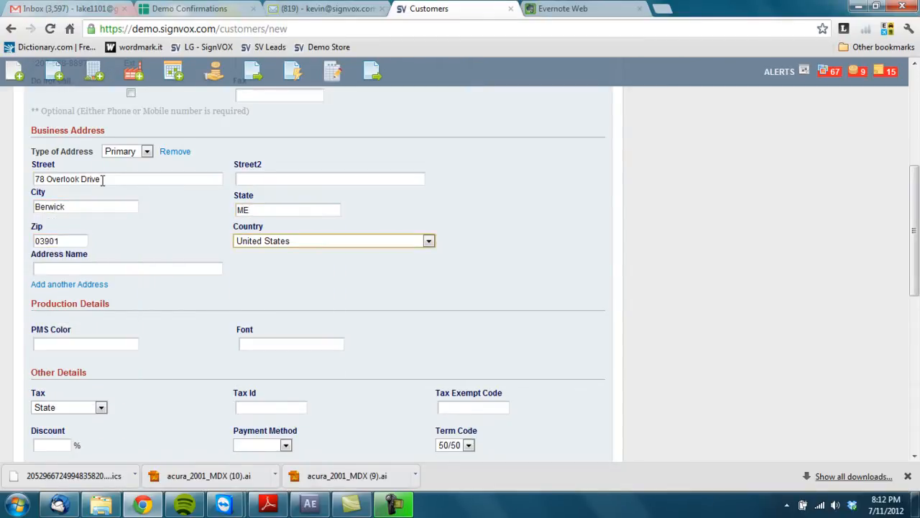
{"action": "scroll", "coordinate": [77, 260], "scroll_direction": "down", "scroll_amount": 1}
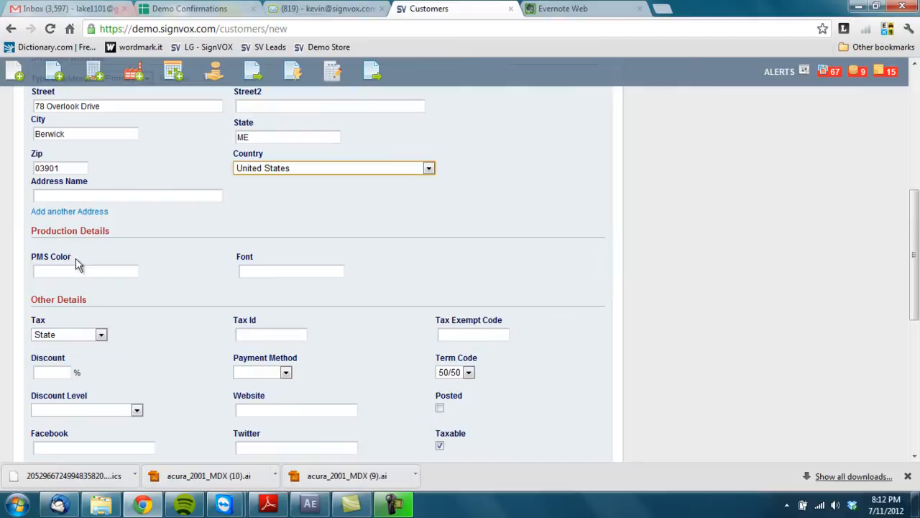
Step: Type a name for the business address
{"action": "left_click", "coordinate": [77, 195]}
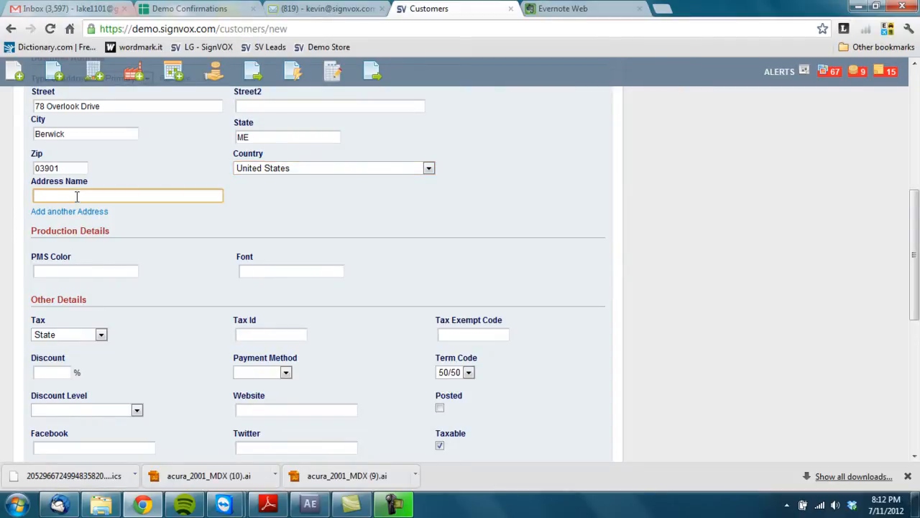
{"action": "type", "text": "Head"}
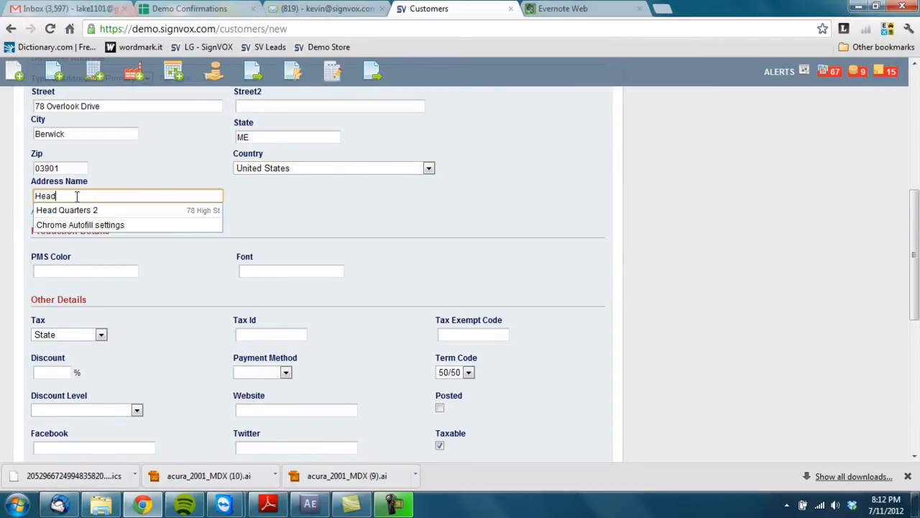
{"action": "type", "text": "Q"}
{"action": "key", "text": "BackSpace"}
{"action": "key", "text": "BackSpace"}
{"action": "key", "text": "BackSpace"}
{"action": "key", "text": "BackSpace"}
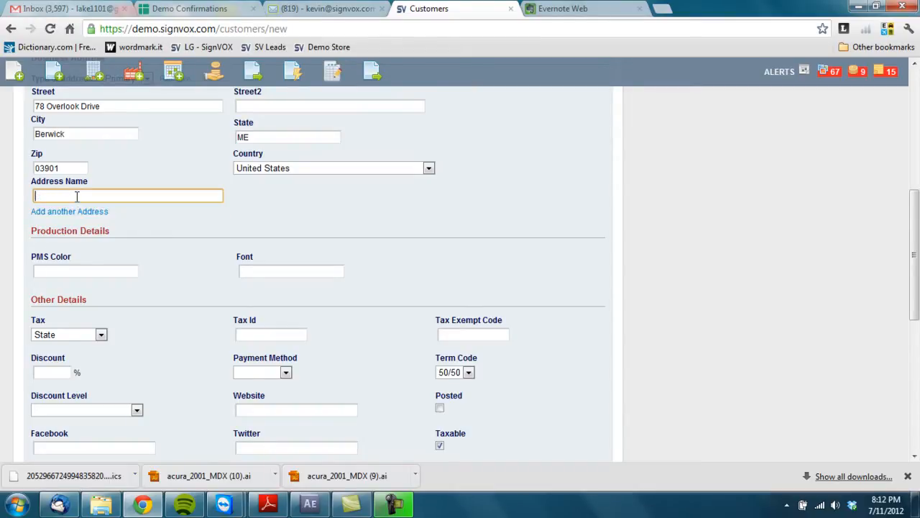
{"action": "scroll", "coordinate": [96, 221], "scroll_direction": "down", "scroll_amount": 1}
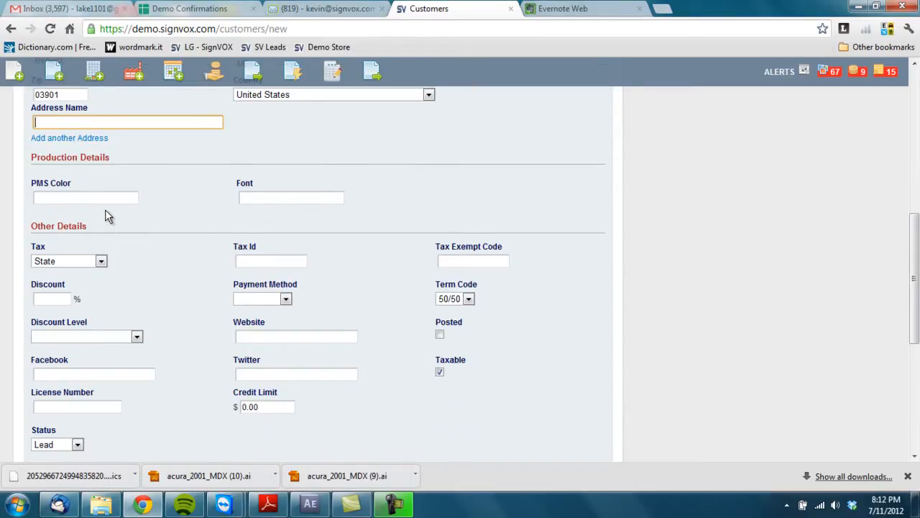
{"action": "scroll", "coordinate": [105, 215], "scroll_direction": "down", "scroll_amount": 1}
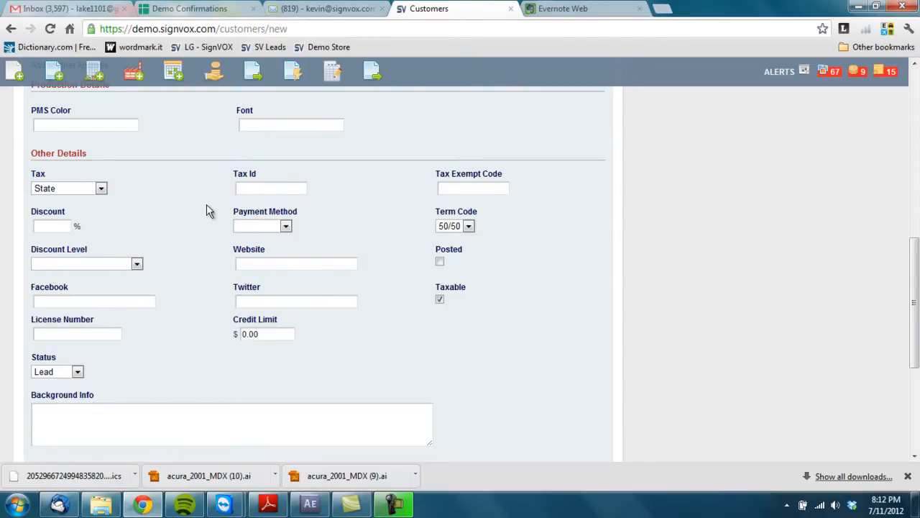
Step: Set the credit limit to 1500 and save the customer record
{"action": "left_click", "coordinate": [264, 334]}
{"action": "type", "text": "1500"}
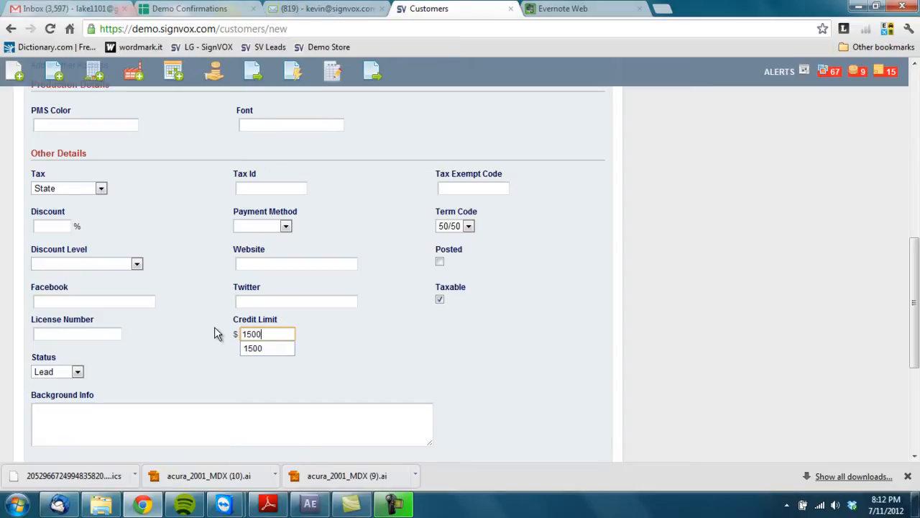
{"action": "left_click", "coordinate": [214, 327]}
{"action": "scroll", "coordinate": [213, 332], "scroll_direction": "down", "scroll_amount": 3}
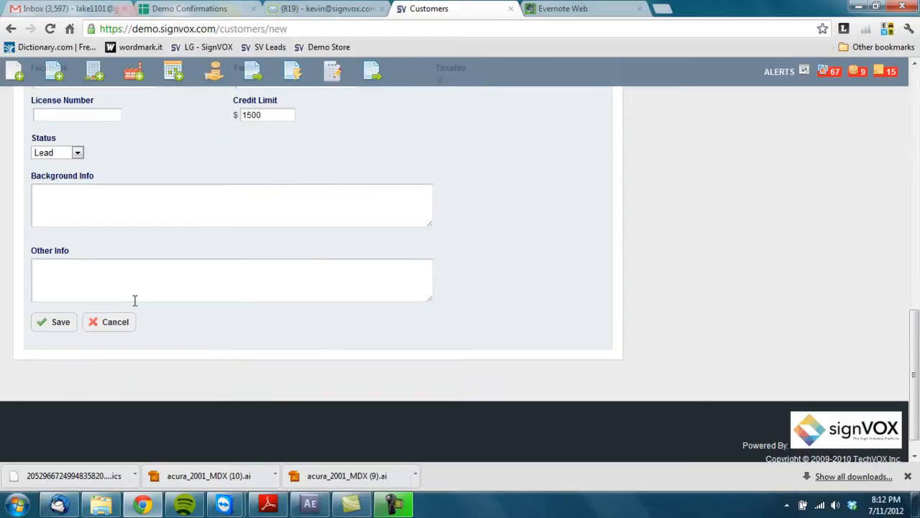
{"action": "left_click", "coordinate": [61, 323]}
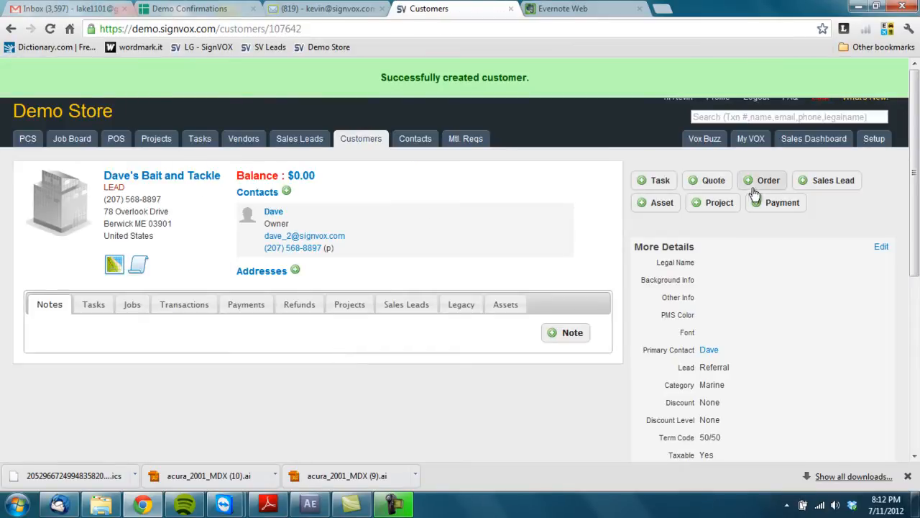
Step: Start a new sales lead for the customer and select its contact
{"action": "left_click", "coordinate": [816, 184]}
{"action": "left_click", "coordinate": [66, 236]}
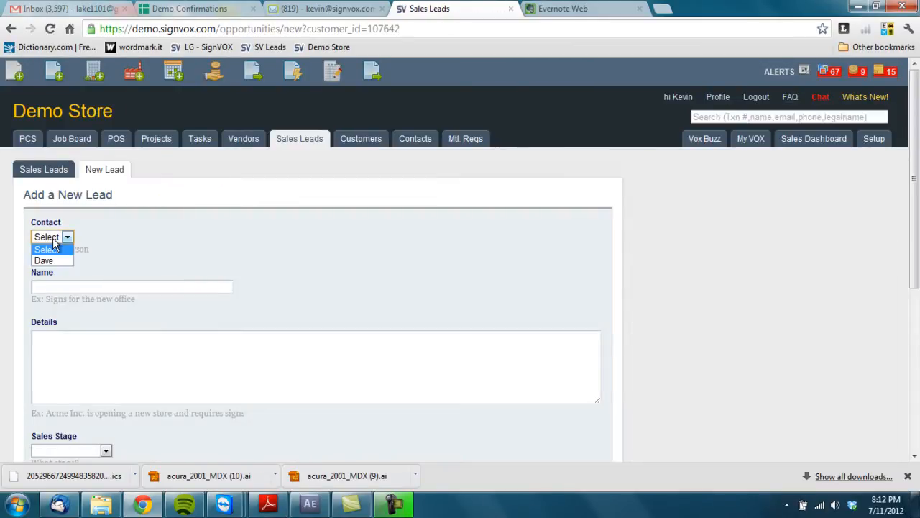
{"action": "left_click", "coordinate": [55, 262]}
Step: Name the lead 'New signs for building' with details 'called and they are rebranding'
{"action": "left_click", "coordinate": [56, 285]}
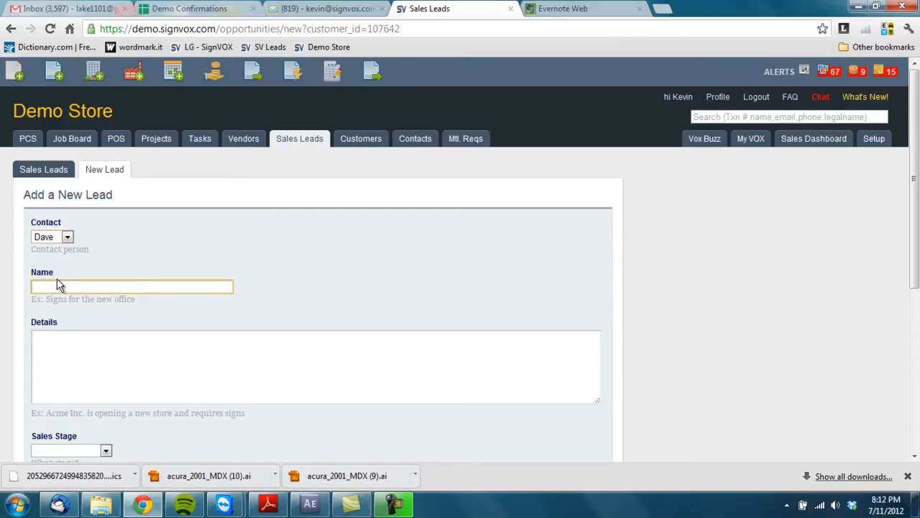
{"action": "type", "text": "Needs new"}
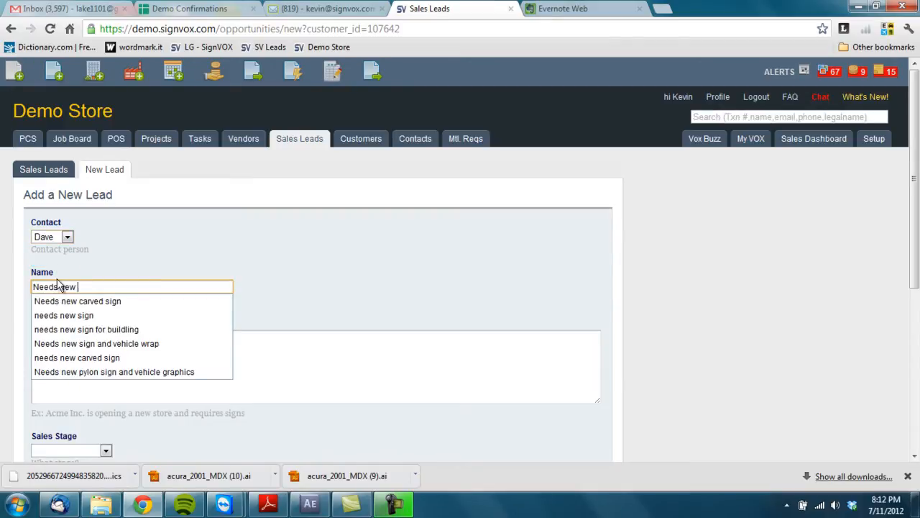
{"action": "key", "text": "BackSpace"}
{"action": "key", "text": "BackSpace"}
{"action": "key", "text": "BackSpace"}
{"action": "key", "text": "BackSpace"}
{"action": "key", "text": "BackSpace"}
{"action": "key", "text": "BackSpace"}
{"action": "key", "text": "BackSpace"}
{"action": "key", "text": "BackSpace"}
{"action": "key", "text": "BackSpace"}
{"action": "key", "text": "BackSpace"}
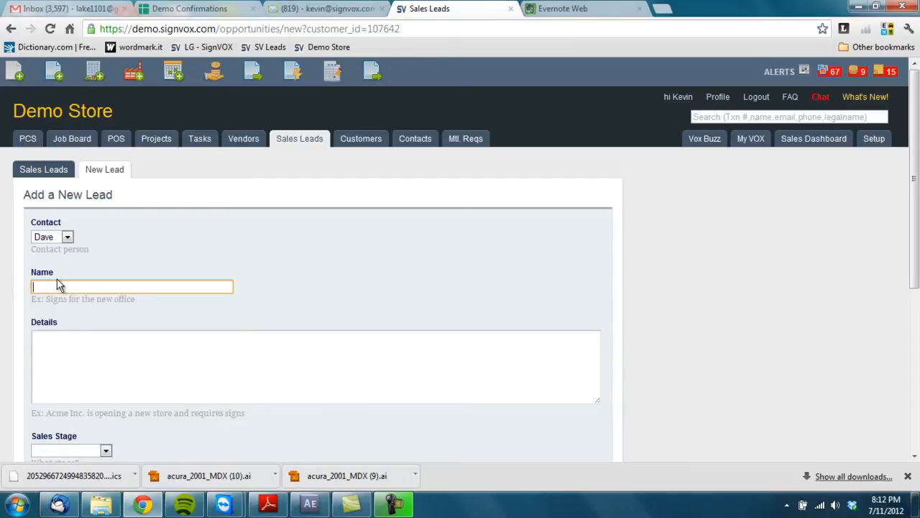
{"action": "type", "text": "New signs for building"}
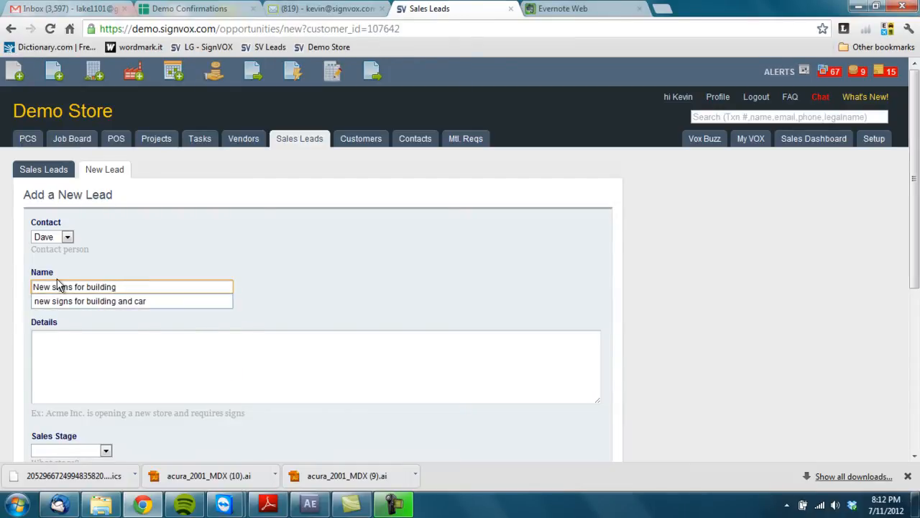
{"action": "key", "text": "Tab"}
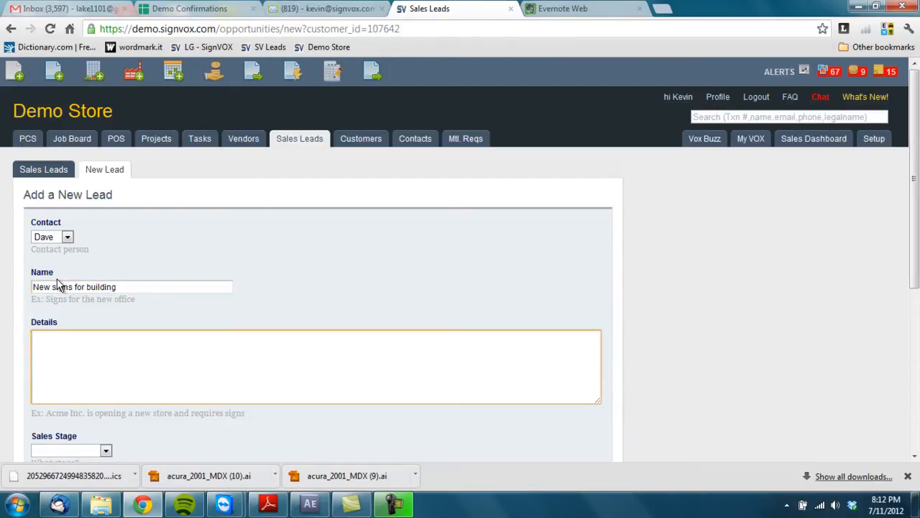
{"action": "type", "text": "called and they are"}
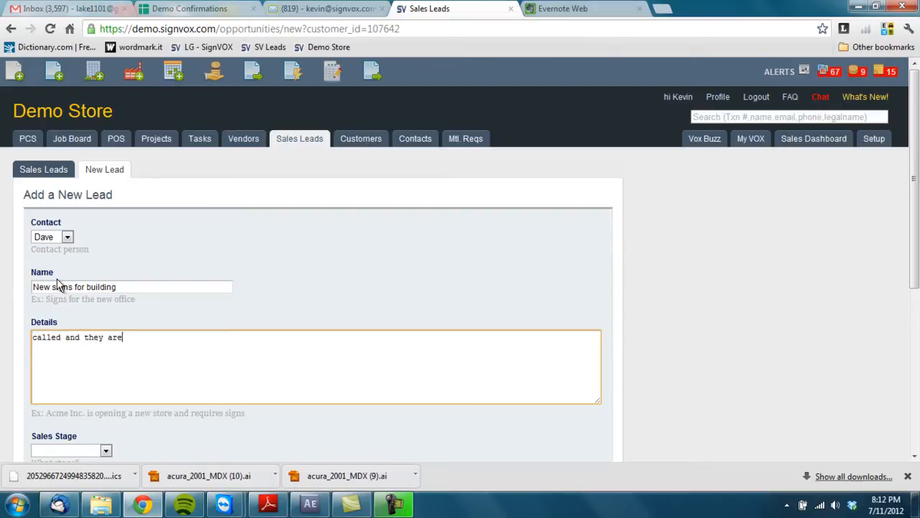
{"action": "type", "text": " rebranding"}
Step: Set sales stage New Lead and lead source Referral, leave sales rep blank, and save
{"action": "scroll", "coordinate": [61, 285], "scroll_direction": "down", "scroll_amount": 3}
{"action": "left_click", "coordinate": [78, 231]}
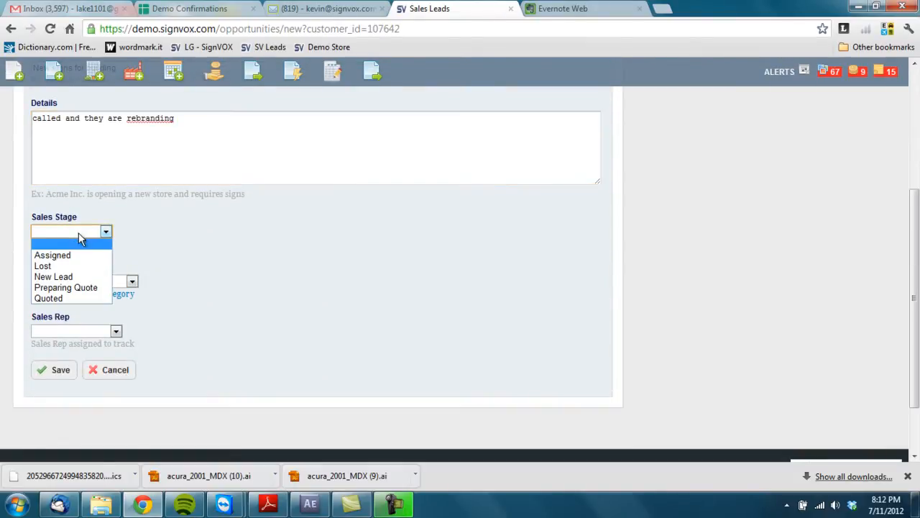
{"action": "left_click", "coordinate": [72, 276]}
{"action": "left_click", "coordinate": [73, 281]}
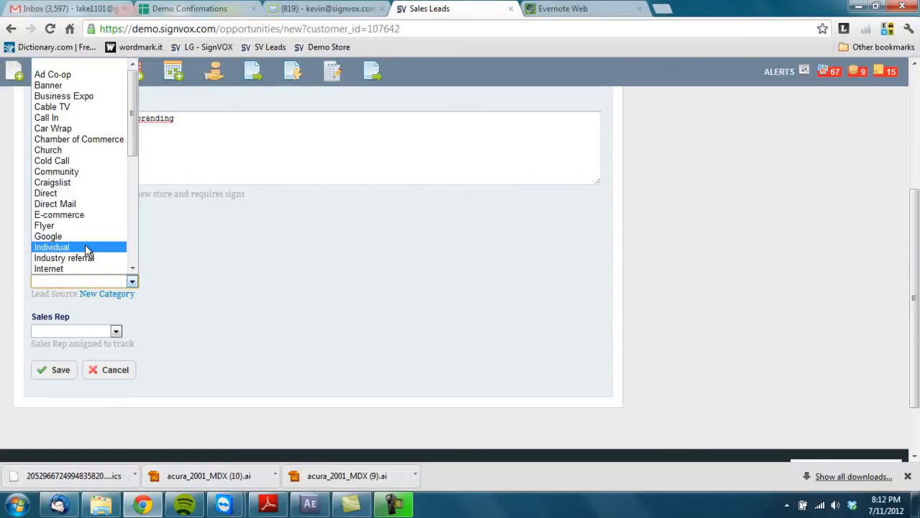
{"action": "scroll", "coordinate": [79, 255], "scroll_direction": "down", "scroll_amount": 4}
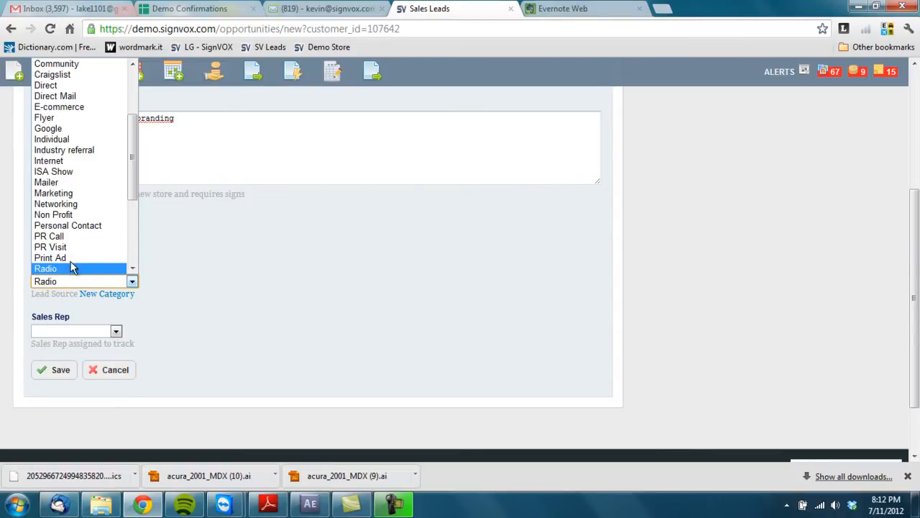
{"action": "left_click", "coordinate": [72, 269]}
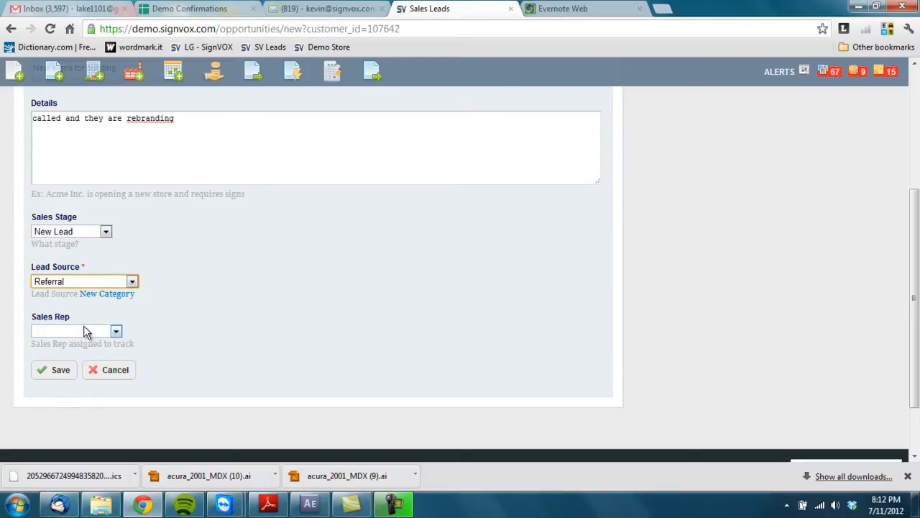
{"action": "left_click", "coordinate": [86, 331]}
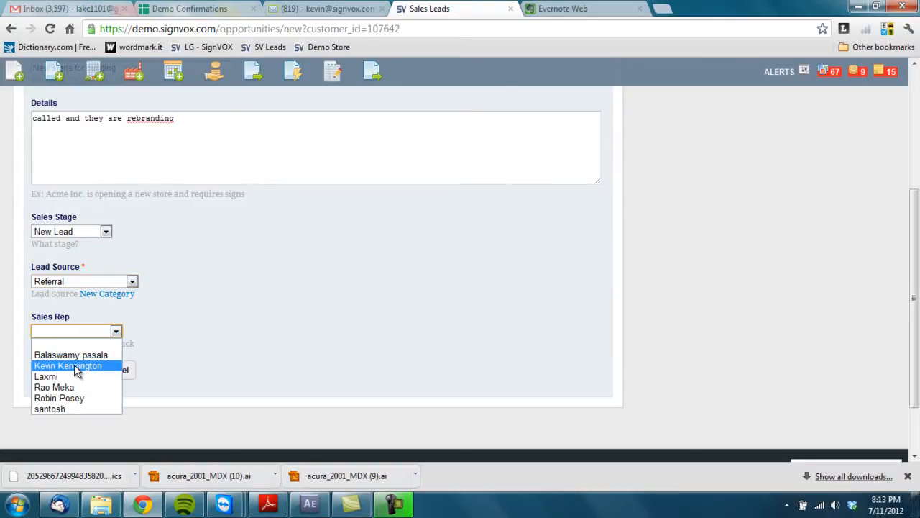
{"action": "left_click", "coordinate": [165, 325]}
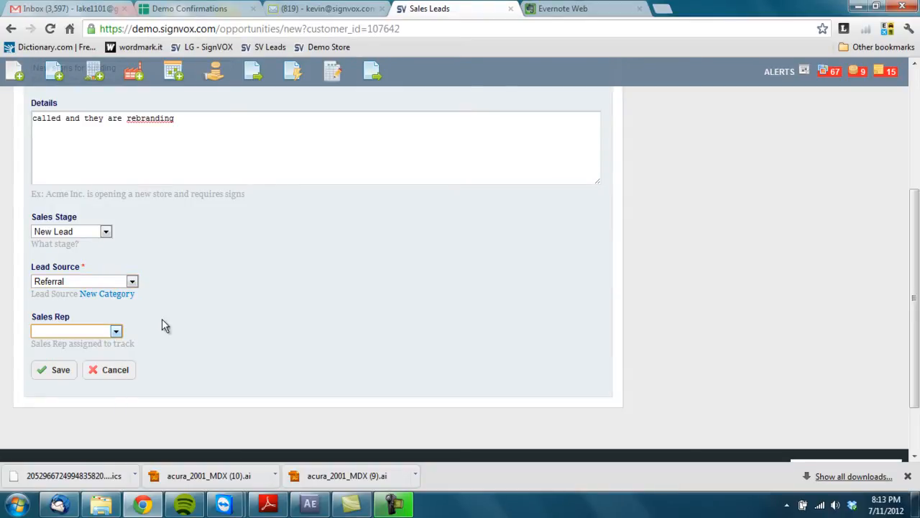
{"action": "left_click", "coordinate": [61, 370]}
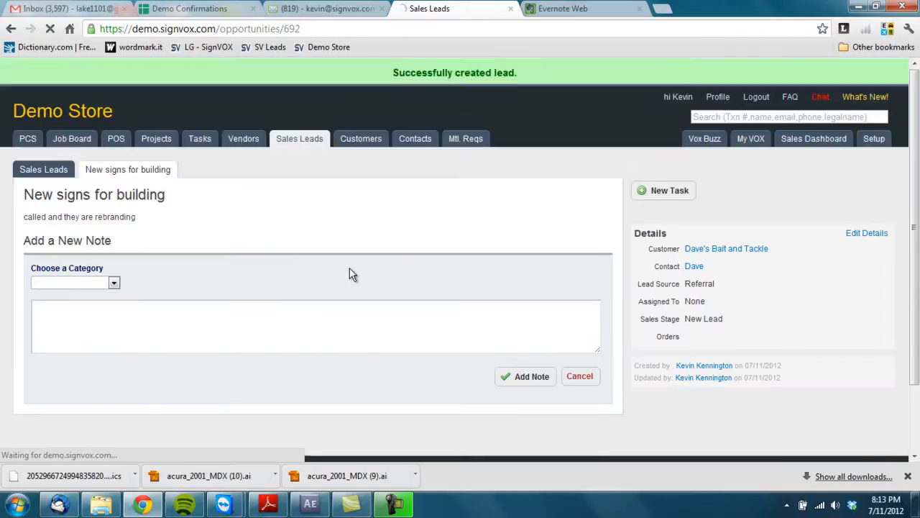
Step: Add a Call note: 'client called and wants to meet with a rep ASAP'
{"action": "left_click", "coordinate": [57, 282]}
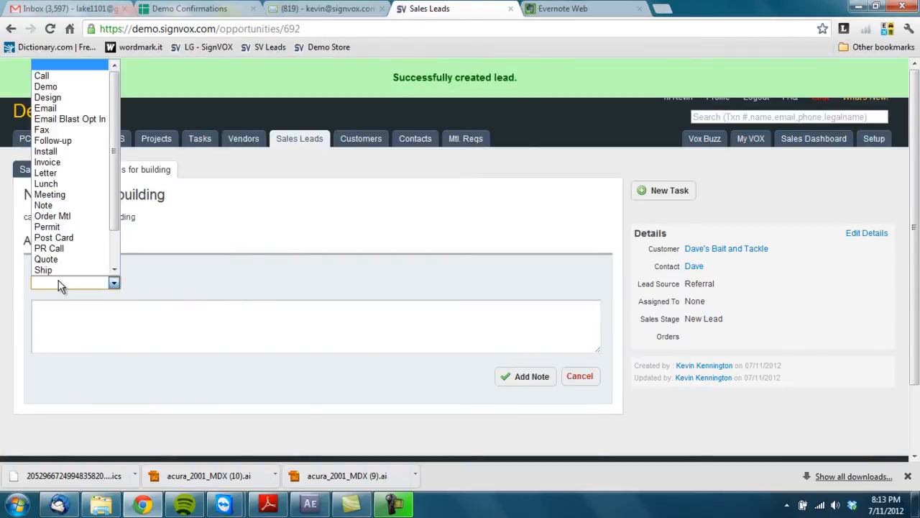
{"action": "left_click", "coordinate": [54, 74]}
{"action": "left_click", "coordinate": [122, 328]}
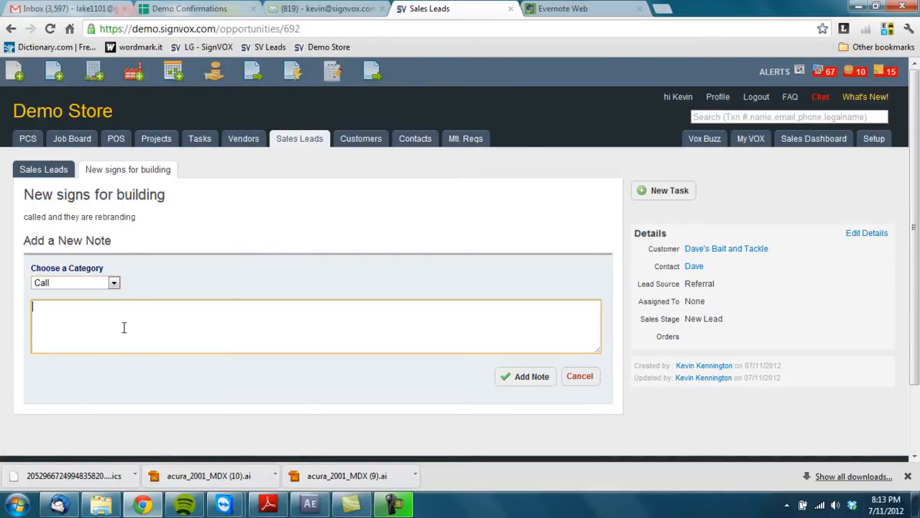
{"action": "type", "text": "customer"}
{"action": "key", "text": "BackSpace"}
{"action": "key", "text": "BackSpace"}
{"action": "key", "text": "BackSpace"}
{"action": "key", "text": "BackSpace"}
{"action": "key", "text": "BackSpace"}
{"action": "key", "text": "BackSpace"}
{"action": "type", "text": ",i"}
{"action": "type", "text": "ient called"}
{"action": "type", "text": " and wants to mee"}
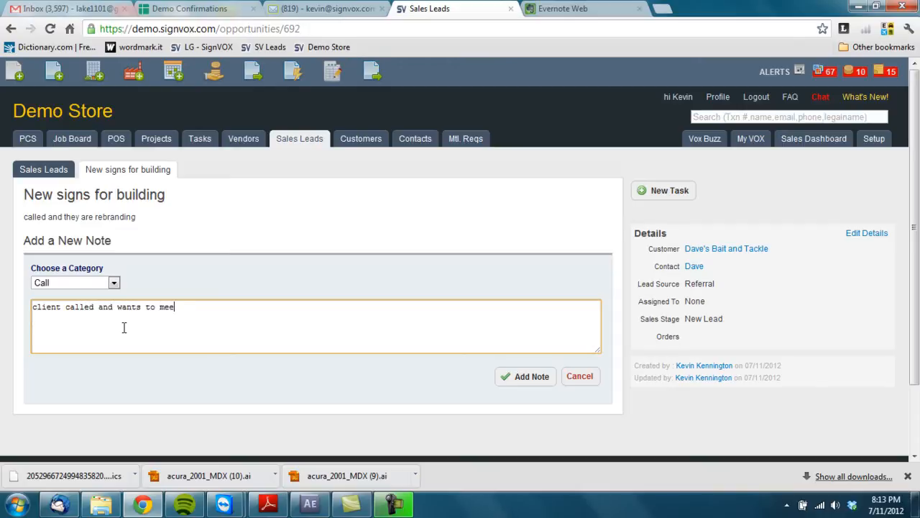
{"action": "type", "text": "t with a rep ASAP"}
{"action": "left_click", "coordinate": [533, 378]}
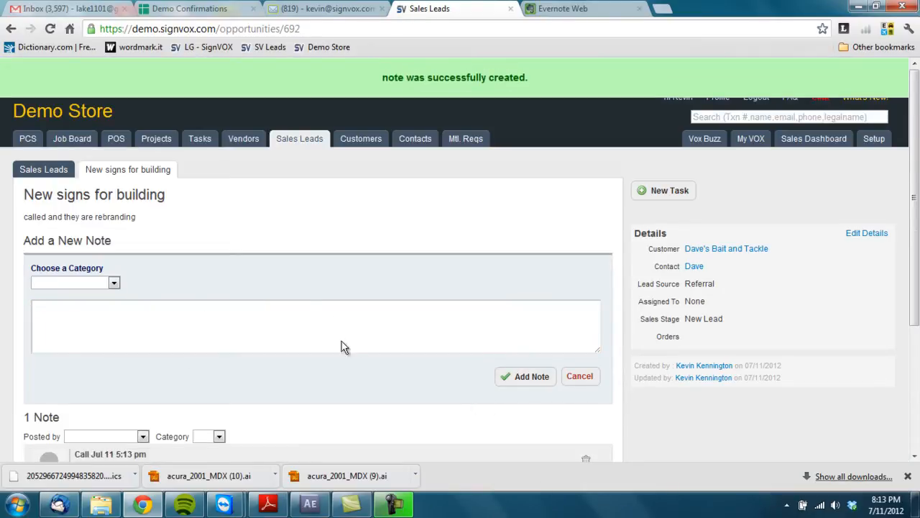
Step: Show the Sales Leads list and locate the lead under Un-Assigned Sales Leads
{"action": "left_click", "coordinate": [50, 172]}
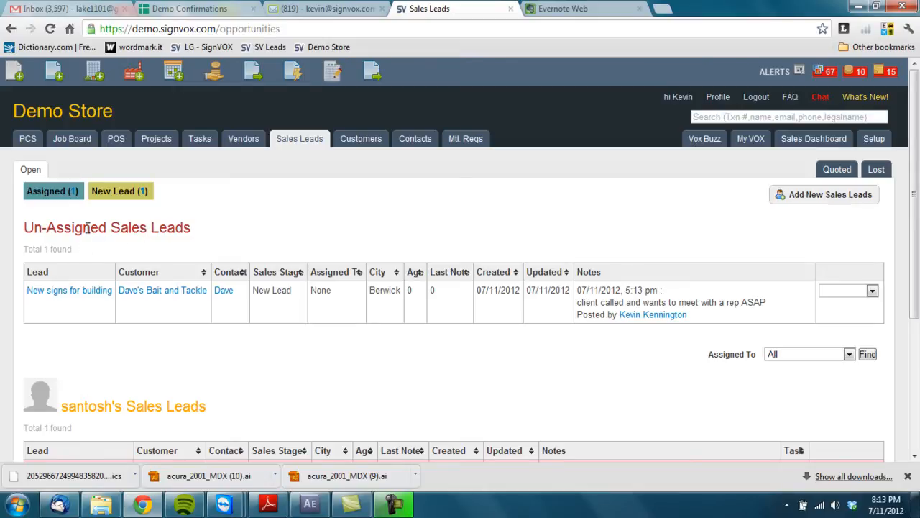
{"action": "left_click_drag", "start_coordinate": [105, 227], "coordinate": [20, 228]}
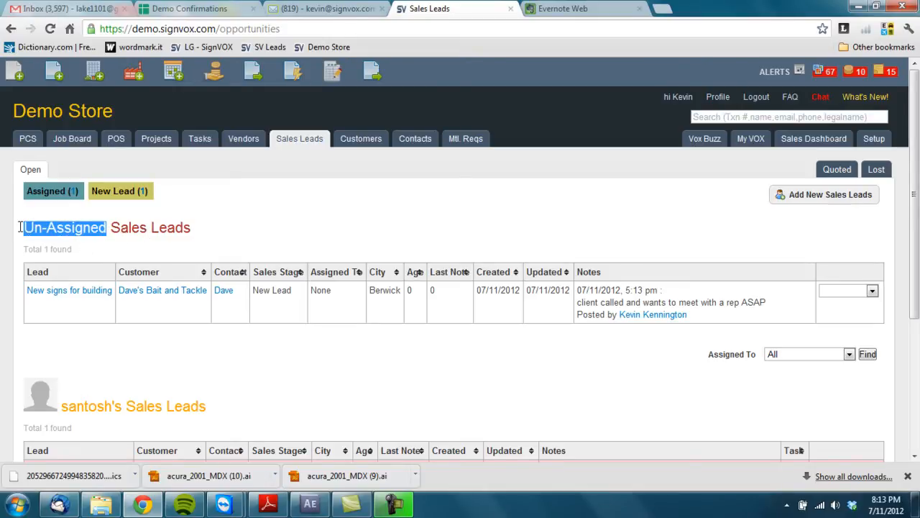
{"action": "left_click", "coordinate": [200, 224]}
{"action": "scroll", "coordinate": [185, 225], "scroll_direction": "down", "scroll_amount": 1}
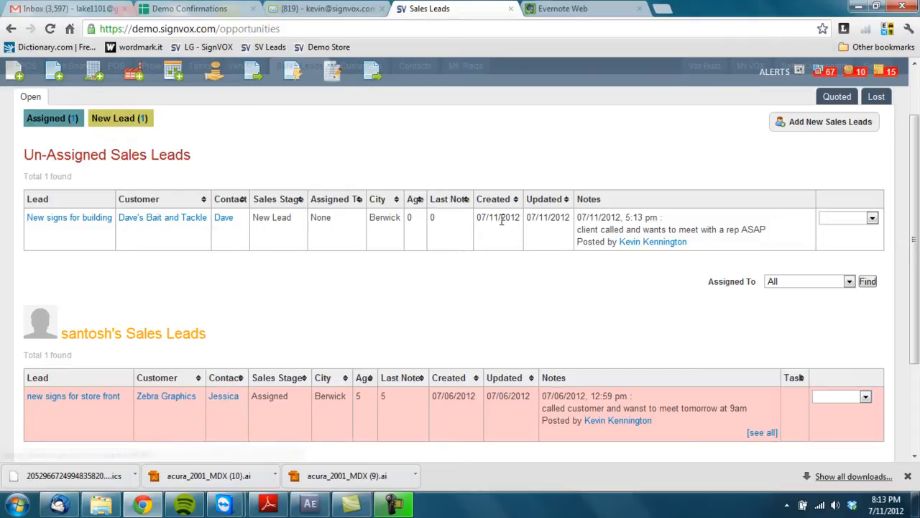
Step: Open the 'New signs for building' lead to review its note, then go back
{"action": "left_click", "coordinate": [95, 225]}
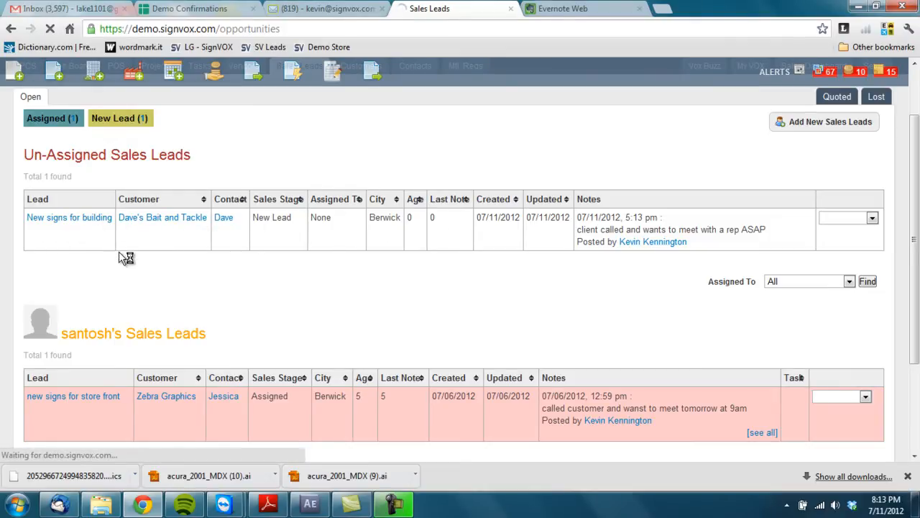
{"action": "scroll", "coordinate": [184, 297], "scroll_direction": "down", "scroll_amount": 1}
{"action": "scroll", "coordinate": [133, 208], "scroll_direction": "up", "scroll_amount": 1}
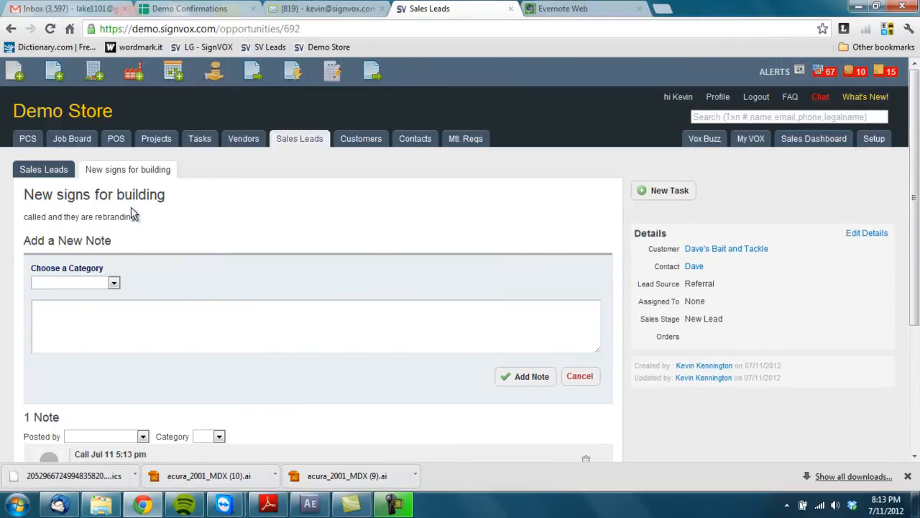
{"action": "scroll", "coordinate": [189, 224], "scroll_direction": "down", "scroll_amount": 2}
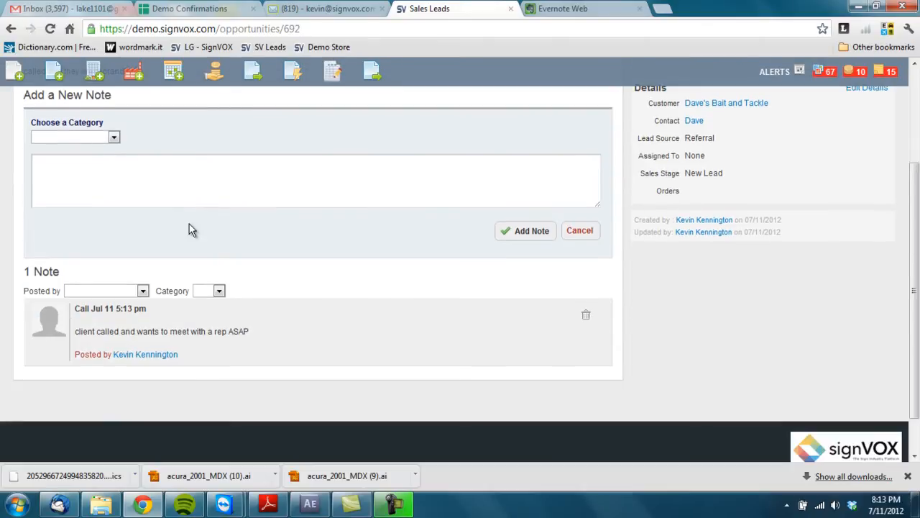
{"action": "left_click", "coordinate": [11, 29]}
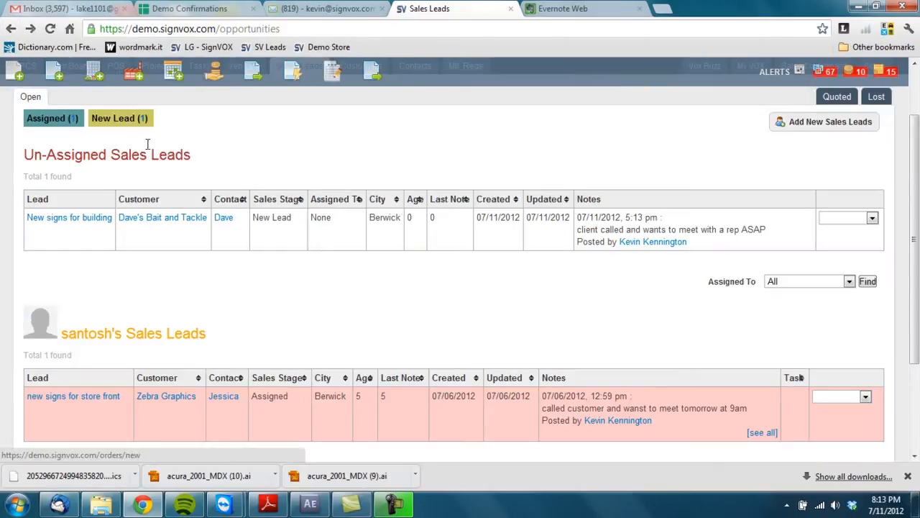
Step: Change the lead's sales stage to Assigned
{"action": "left_click", "coordinate": [263, 217]}
{"action": "left_click", "coordinate": [286, 231]}
{"action": "left_click", "coordinate": [253, 264]}
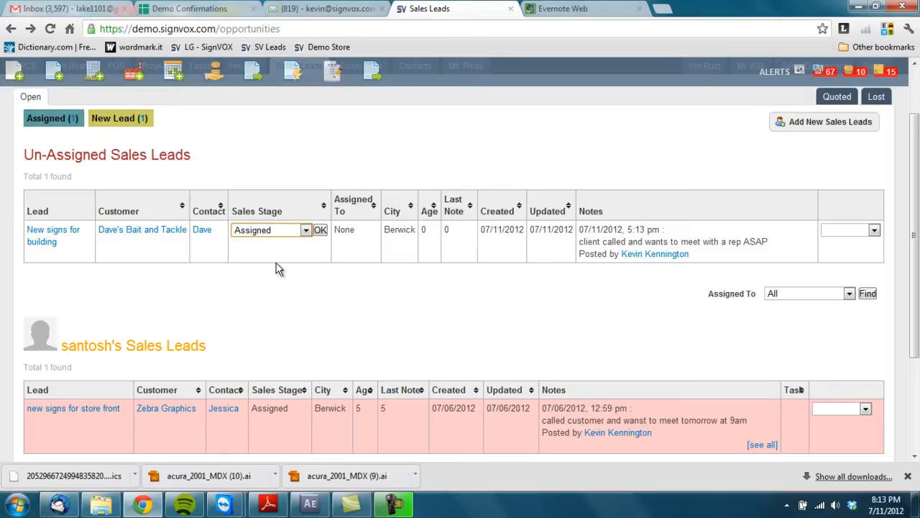
{"action": "left_click", "coordinate": [320, 230]}
Step: Assign the lead to the intended sales rep and reopen its lead page
{"action": "left_click", "coordinate": [325, 238]}
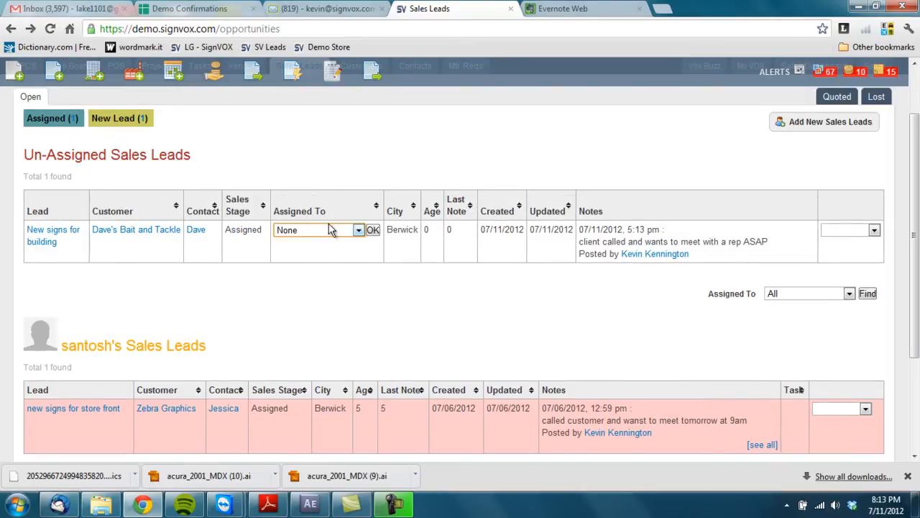
{"action": "left_click", "coordinate": [328, 230]}
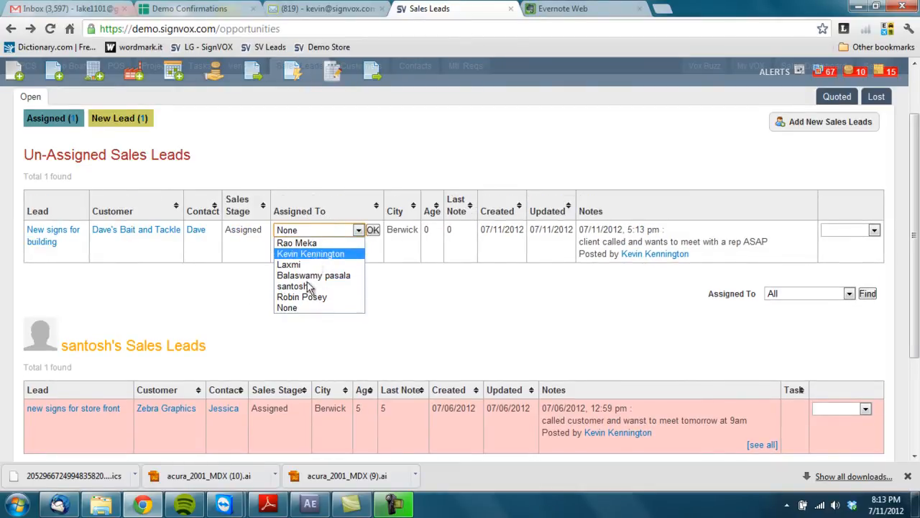
{"action": "left_click", "coordinate": [302, 296]}
{"action": "left_click", "coordinate": [373, 231]}
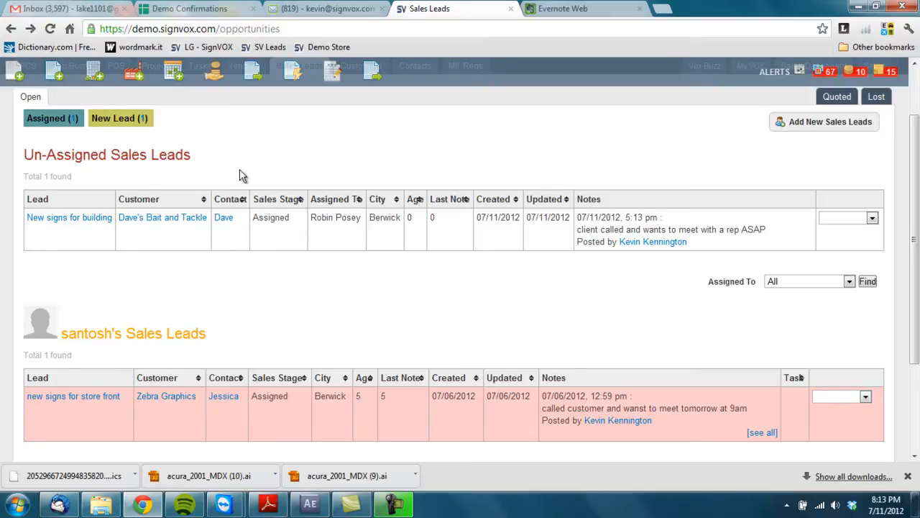
{"action": "left_click", "coordinate": [84, 219]}
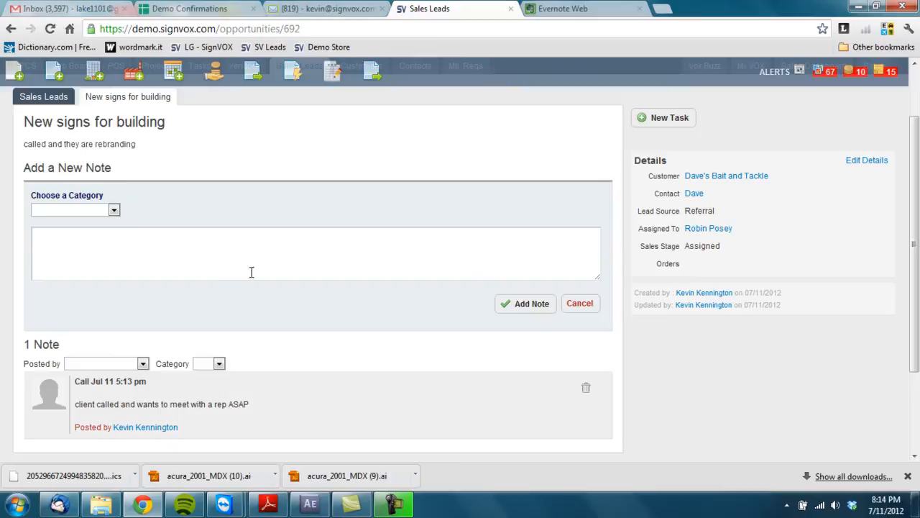
Step: Add a Call note saying the contact will meet next Wednesday to discuss sign needs
{"action": "left_click", "coordinate": [113, 210]}
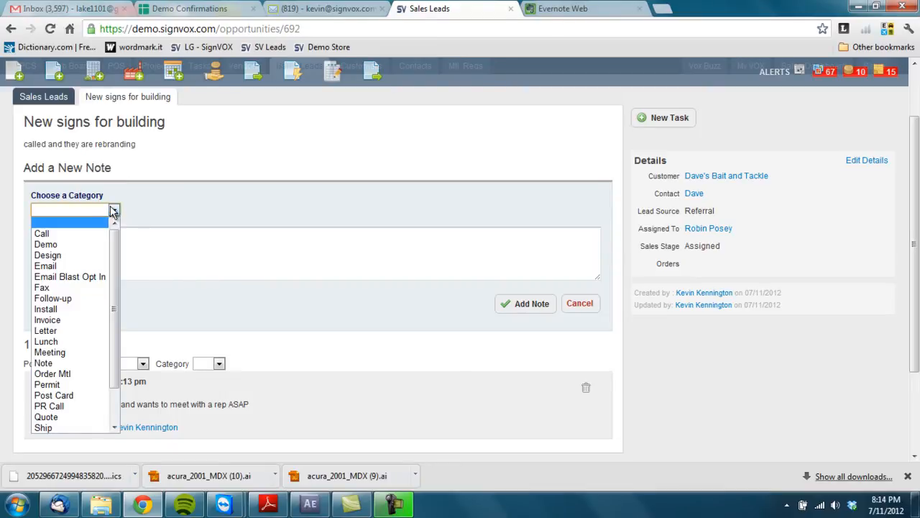
{"action": "left_click", "coordinate": [42, 233]}
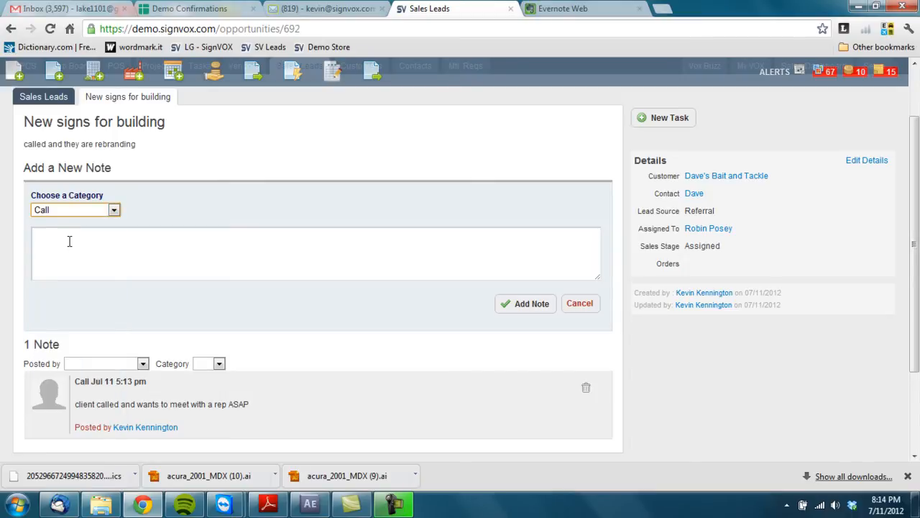
{"action": "left_click", "coordinate": [69, 241]}
{"action": "type", "text": "dave"}
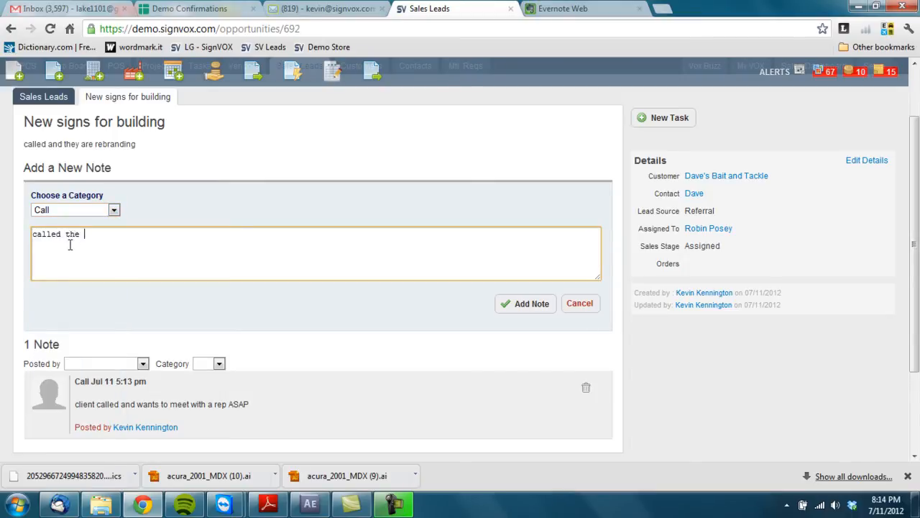
{"action": "key", "text": "BackSpace"}
{"action": "key", "text": "BackSpace"}
{"action": "key", "text": "BackSpace"}
{"action": "key", "text": "BackSpace"}
{"action": "type", "text": "DAve"}
{"action": "key", "text": "BackSpace"}
{"action": "key", "text": "BackSpace"}
{"action": "key", "text": "BackSpace"}
{"action": "key", "text": "BackSpace"}
{"action": "type", "text": "ave and"}
{"action": "type", "text": " set up a meetin gr"}
{"action": "key", "text": "BackSpace"}
{"action": "key", "text": "BackSpace"}
{"action": "key", "text": "BackSpace"}
{"action": "key", "text": "BackSpace"}
{"action": "type", "text": "g"}
{"action": "type", "text": "g to dis"}
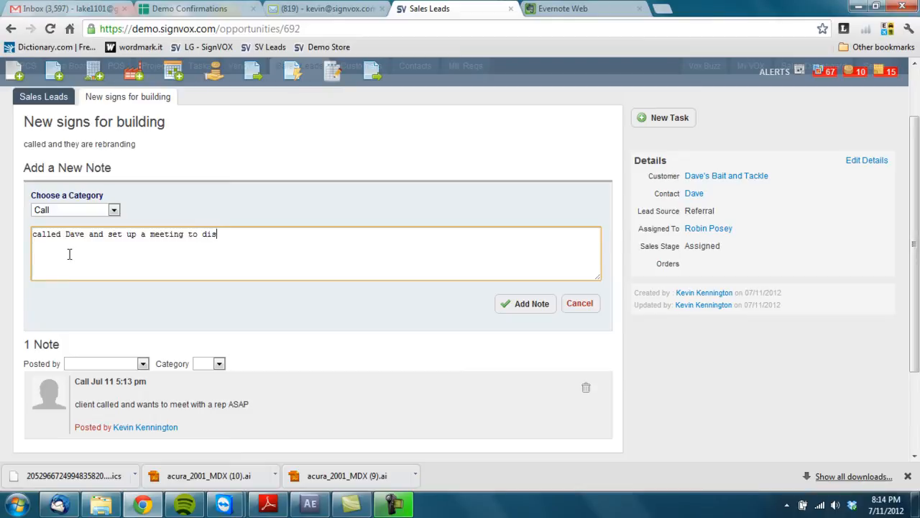
{"action": "type", "text": "cuss sign needs for next wednesday"}
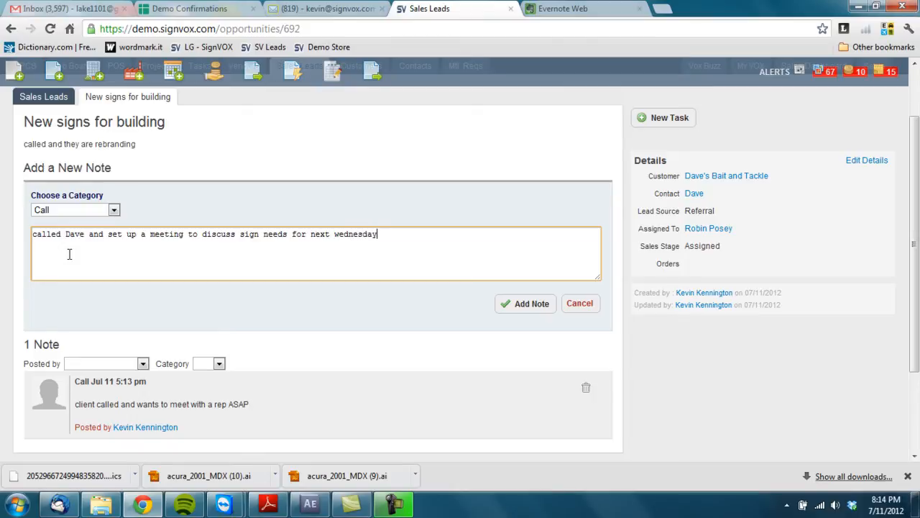
{"action": "left_click", "coordinate": [510, 302]}
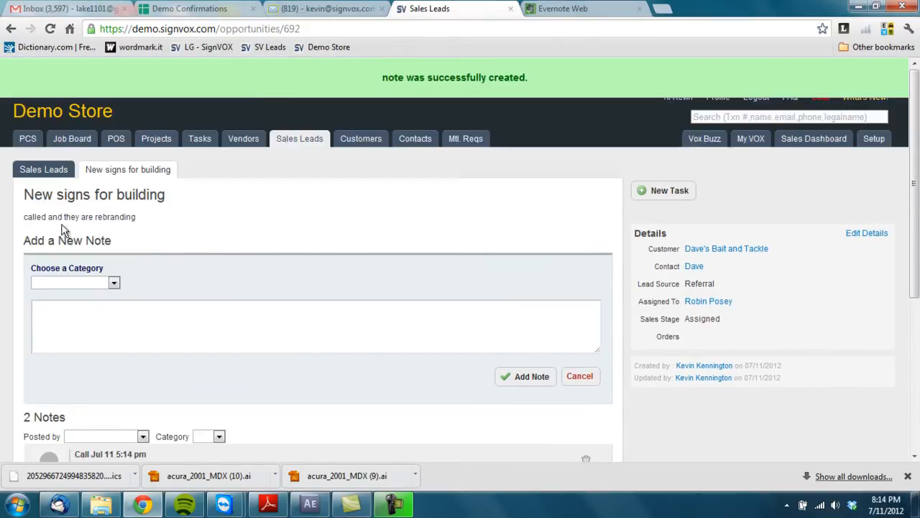
{"action": "left_click", "coordinate": [47, 171]}
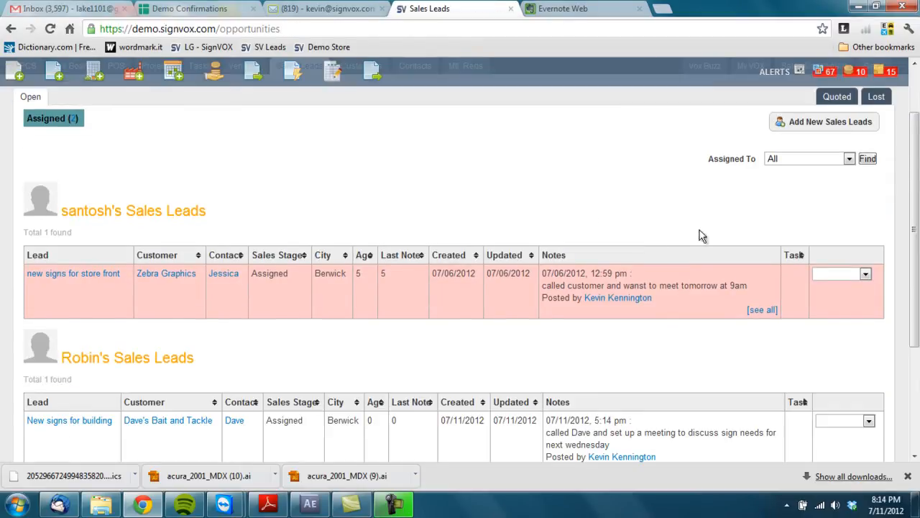
Step: Filter Sales Leads by the assigned rep and expand all notes on the lead
{"action": "left_click", "coordinate": [801, 158]}
{"action": "left_click", "coordinate": [800, 223]}
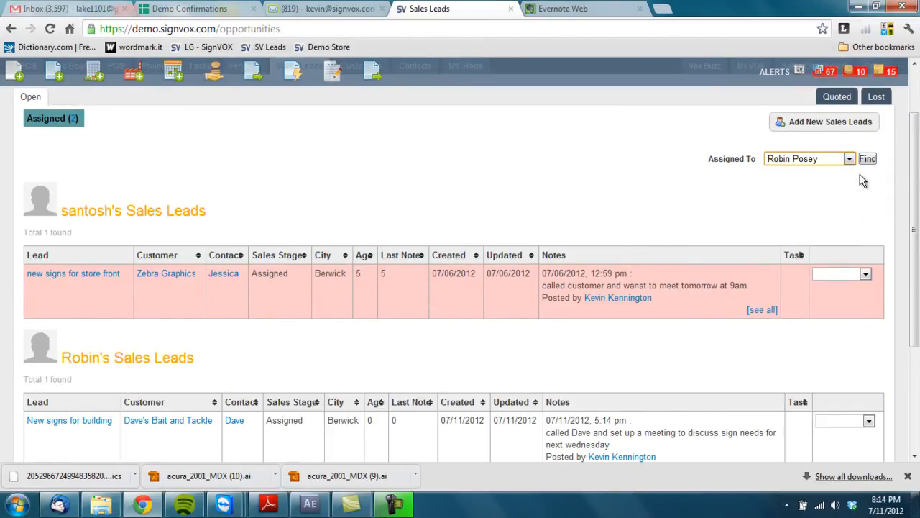
{"action": "left_click", "coordinate": [868, 158]}
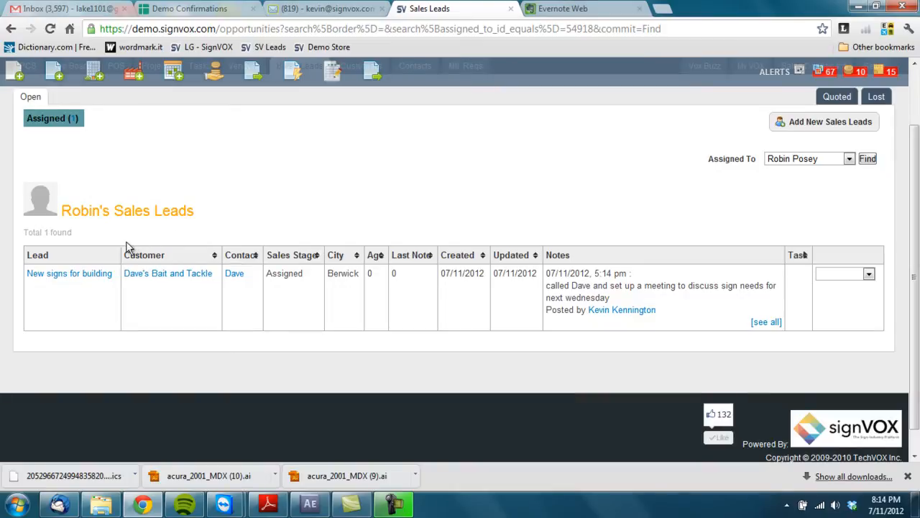
{"action": "left_click", "coordinate": [766, 321]}
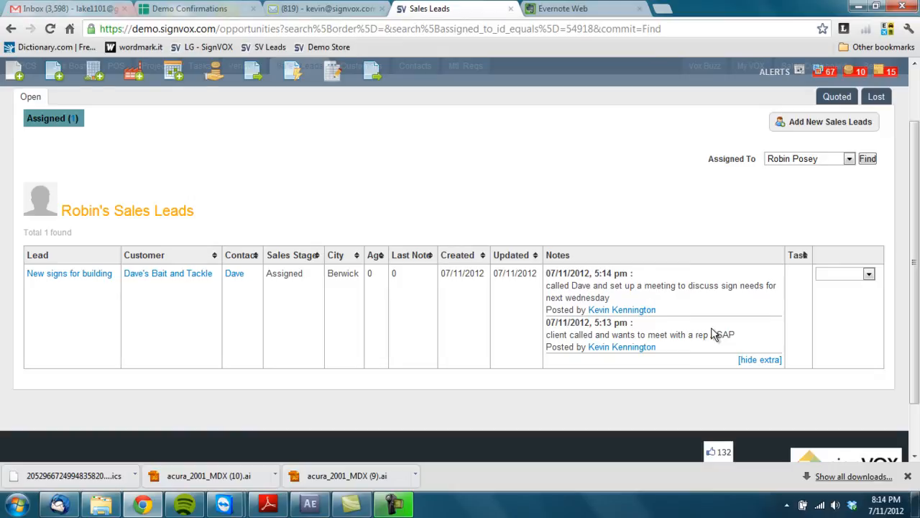
{"action": "left_click", "coordinate": [852, 276]}
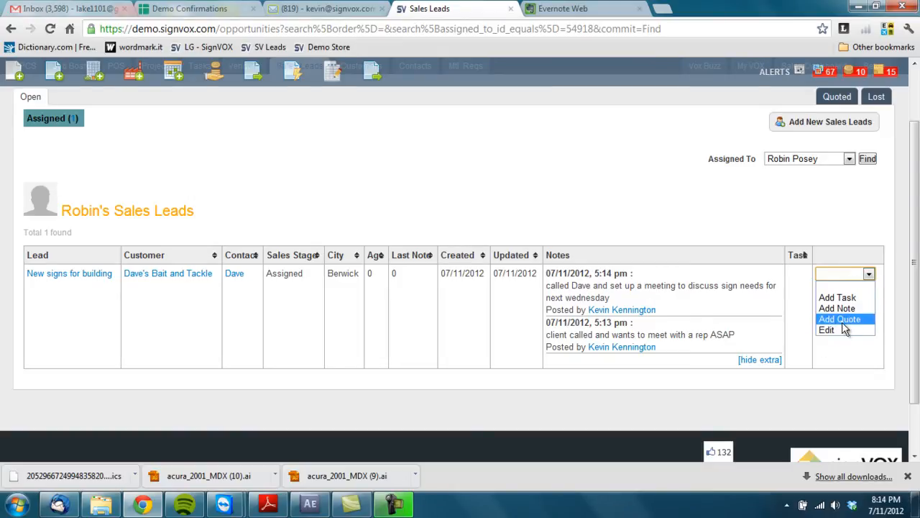
{"action": "left_click", "coordinate": [676, 243]}
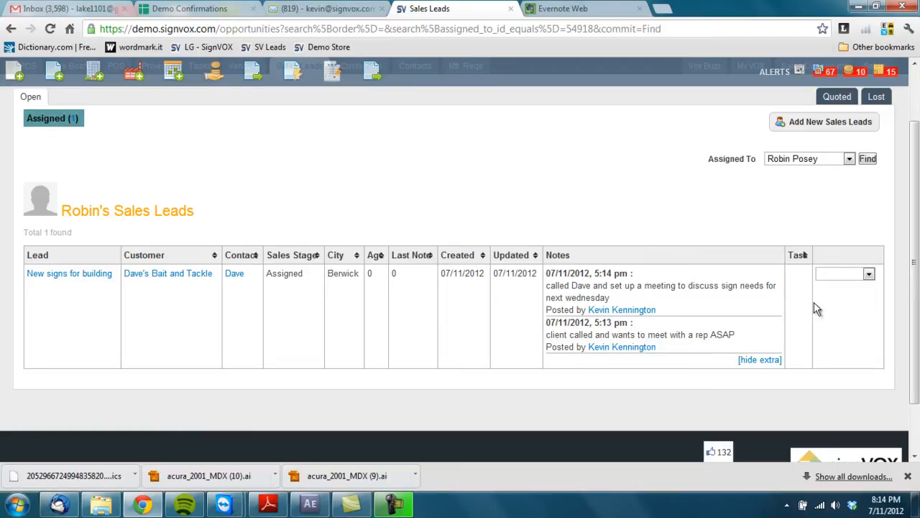
Step: Start a new task on the lead titled Meeting with the contact, noting 'determine his budget'
{"action": "left_click", "coordinate": [856, 279]}
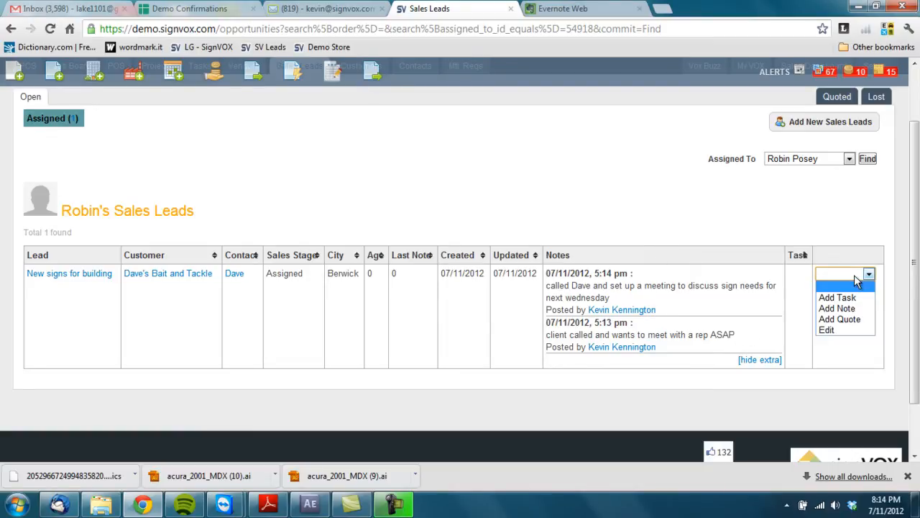
{"action": "left_click", "coordinate": [834, 296]}
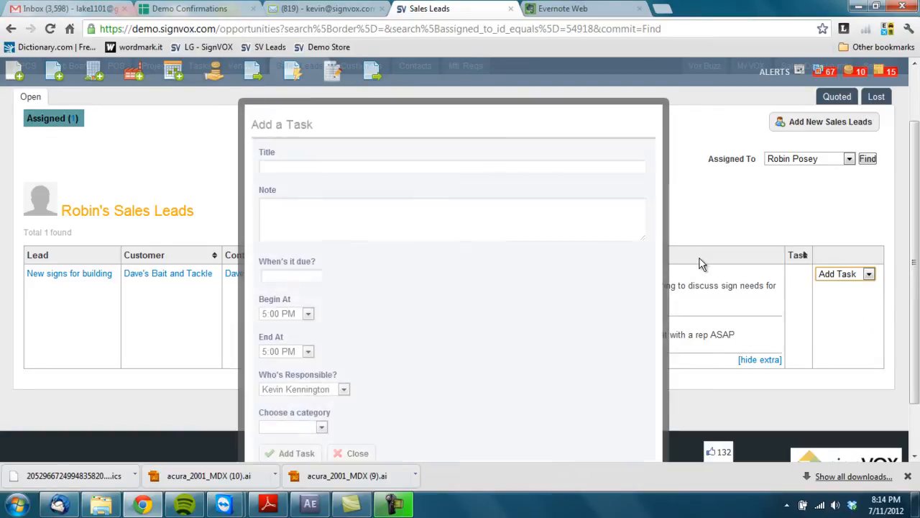
{"action": "left_click", "coordinate": [279, 167]}
{"action": "type", "text": "Mee"}
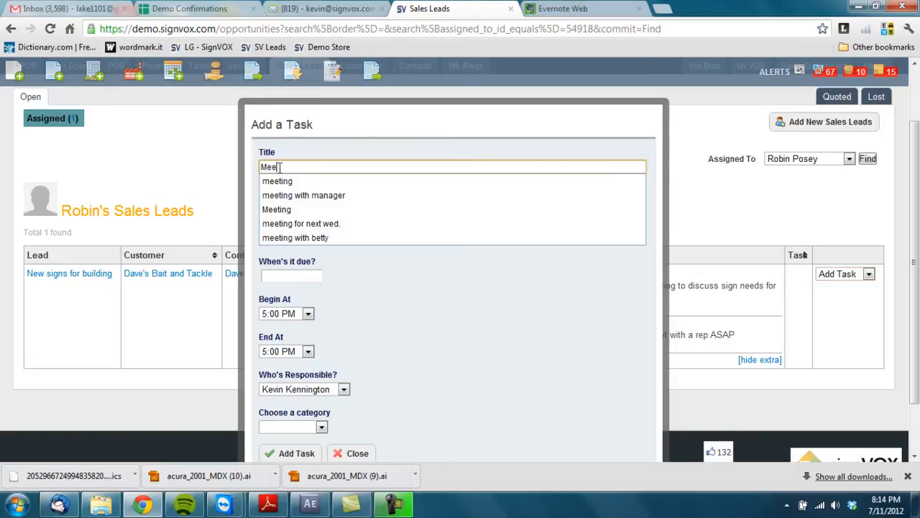
{"action": "type", "text": "ting with dAve"}
{"action": "key", "text": "Tab"}
{"action": "type", "text": "det"}
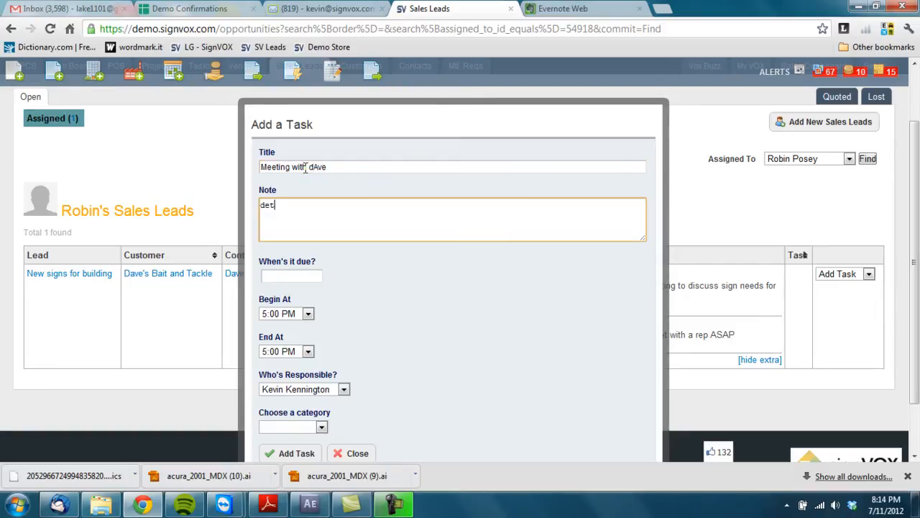
{"action": "type", "text": "ermine his budget"}
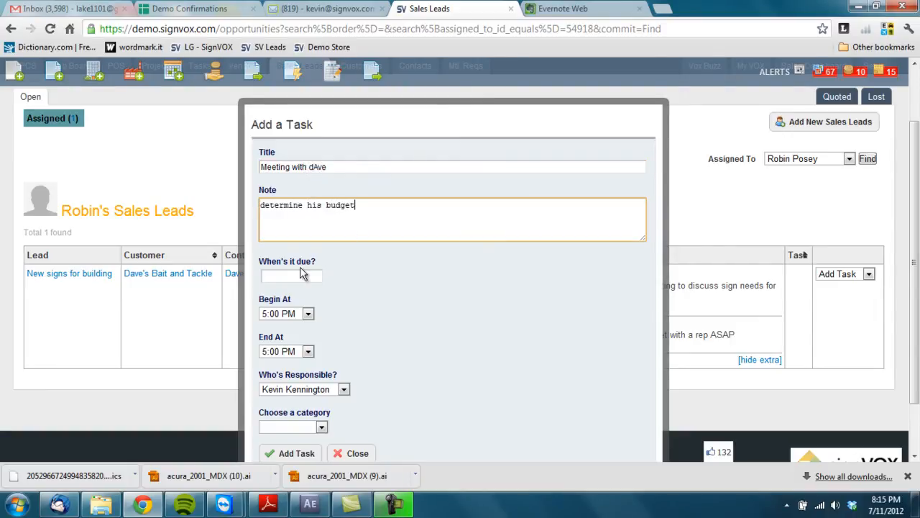
Step: Set the task due Jul 19 2012, starting 3:15 PM and ending 4:15 AM
{"action": "left_click", "coordinate": [300, 274]}
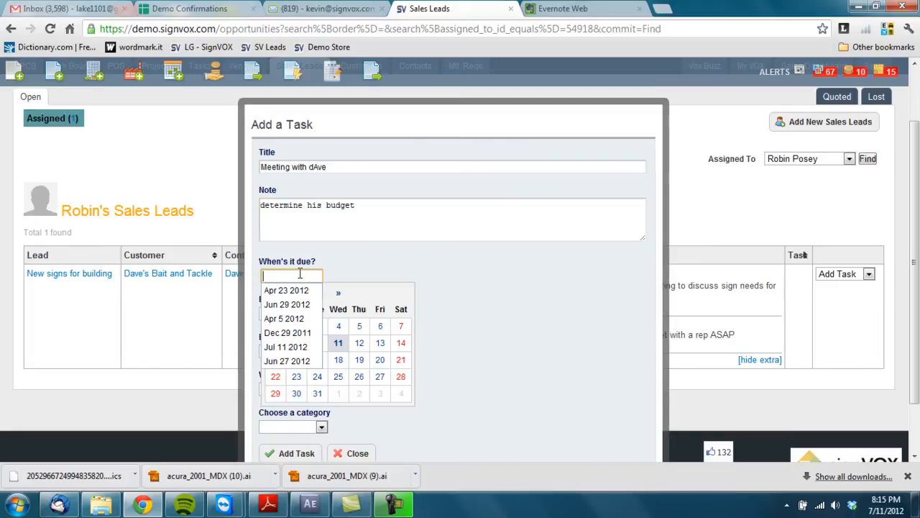
{"action": "left_click", "coordinate": [360, 359]}
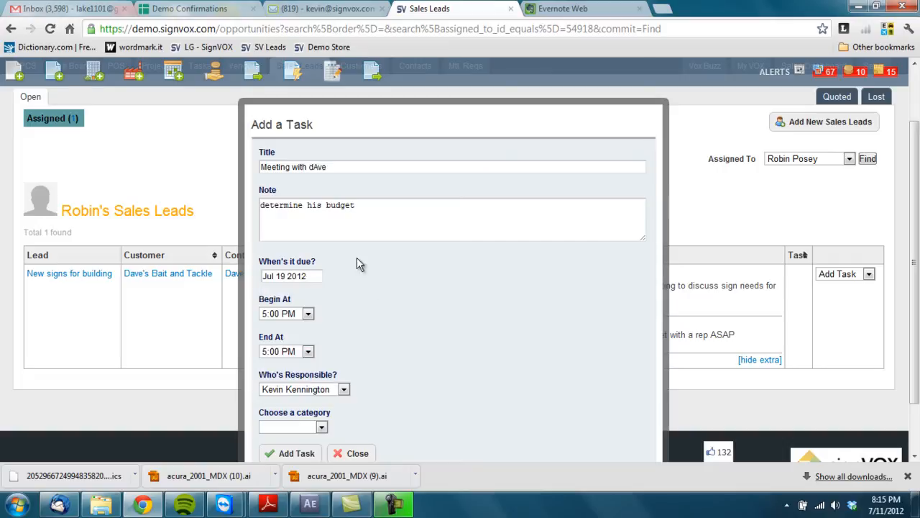
{"action": "left_click", "coordinate": [305, 316]}
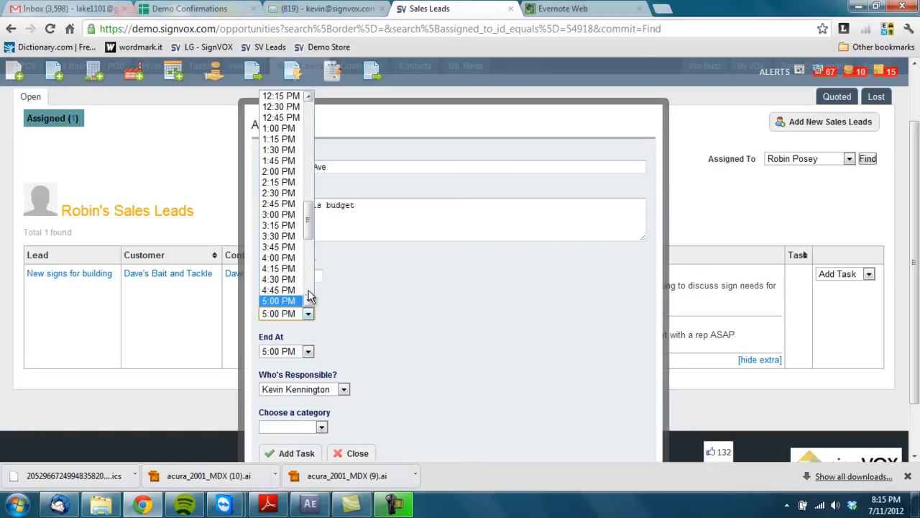
{"action": "left_click", "coordinate": [288, 225]}
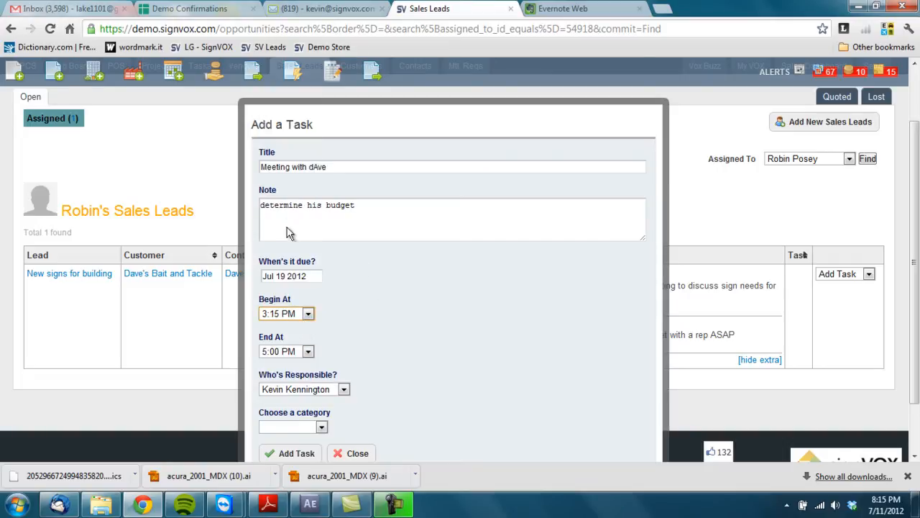
{"action": "left_click", "coordinate": [291, 352]}
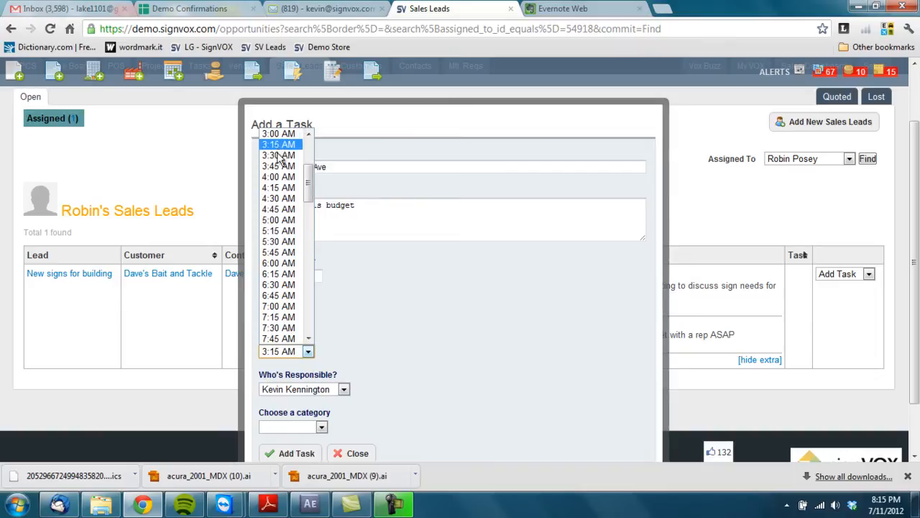
{"action": "left_click", "coordinate": [278, 155]}
{"action": "left_click", "coordinate": [306, 352]}
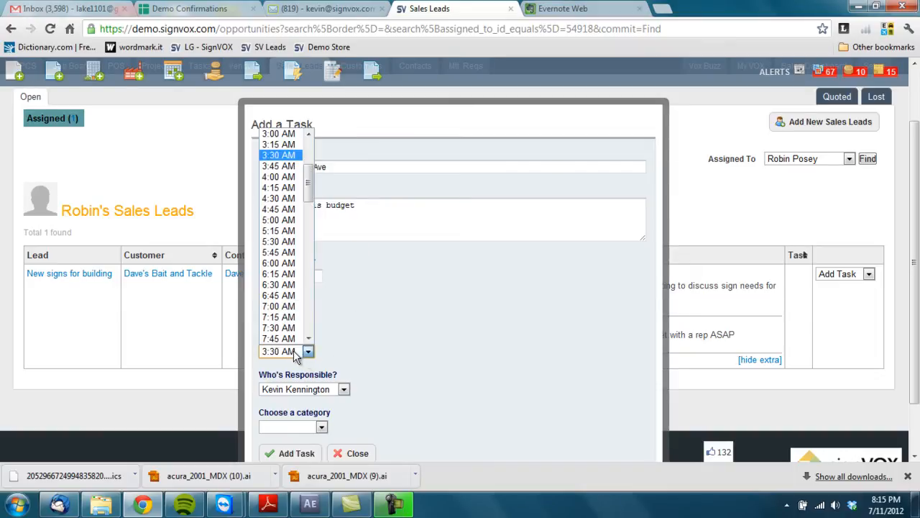
{"action": "left_click", "coordinate": [288, 188]}
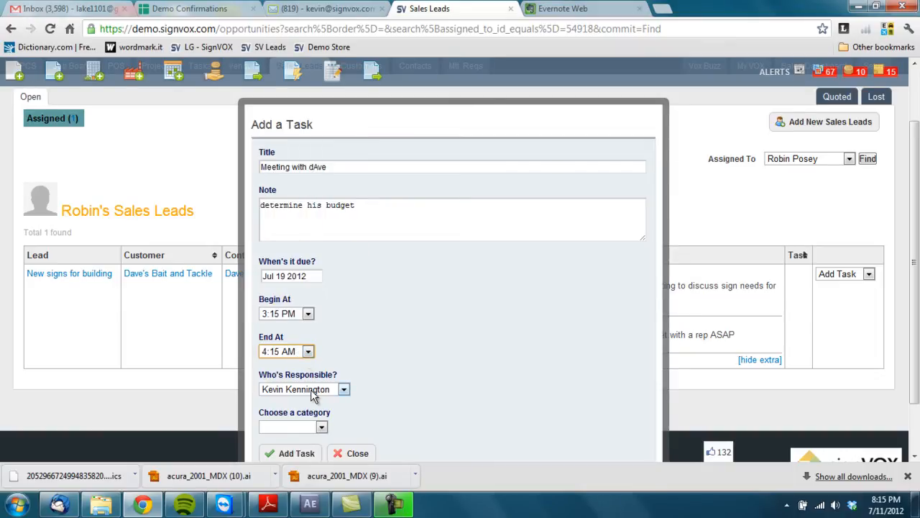
Step: Assign the task to the sales rep, set category Meeting, and create it
{"action": "scroll", "coordinate": [316, 396], "scroll_direction": "down", "scroll_amount": 2}
{"action": "left_click", "coordinate": [313, 325]}
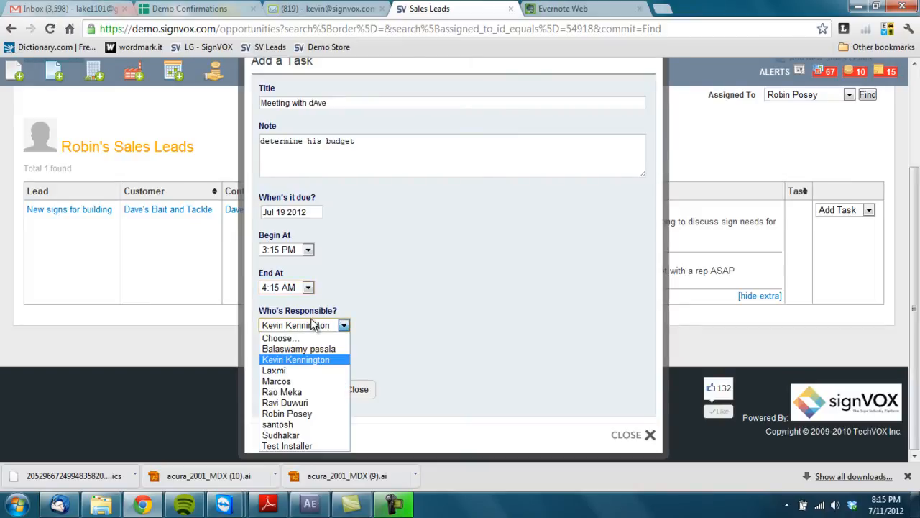
{"action": "left_click", "coordinate": [288, 413]}
{"action": "left_click", "coordinate": [285, 364]}
{"action": "key", "text": "m"}
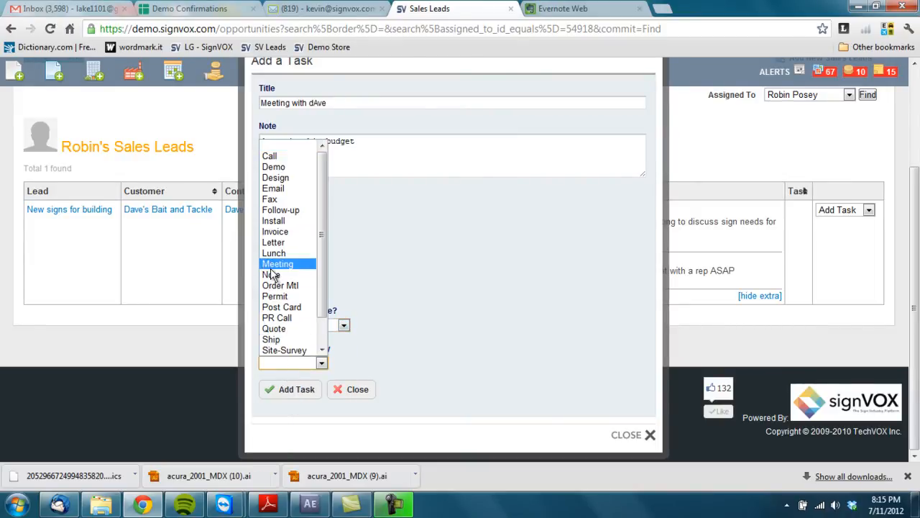
{"action": "key", "text": "Return"}
{"action": "left_click", "coordinate": [285, 388]}
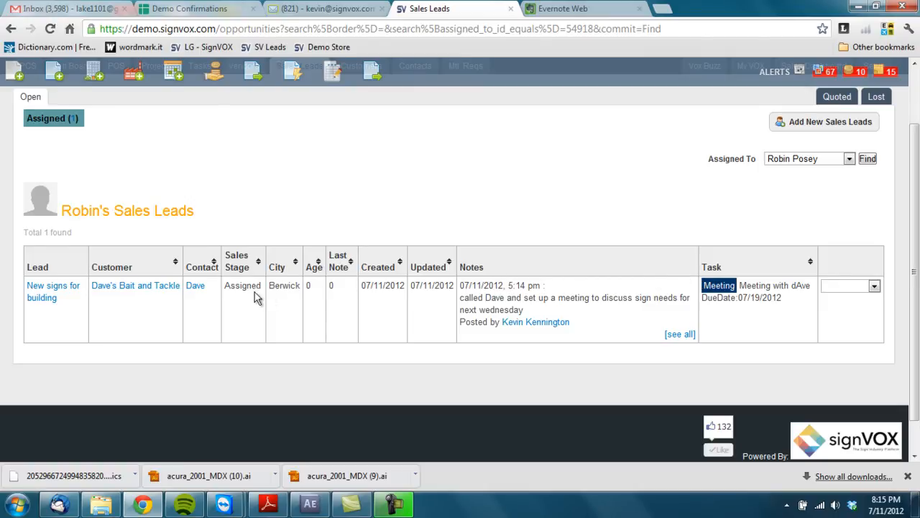
Step: Leave the lead's sales stage unchanged and view the Lost sales leads list
{"action": "left_click", "coordinate": [229, 285]}
{"action": "left_click", "coordinate": [230, 285]}
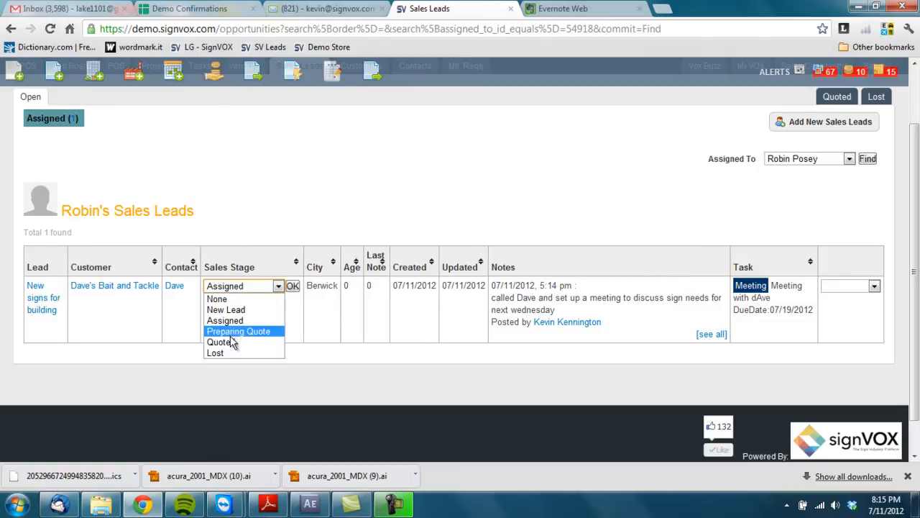
{"action": "left_click", "coordinate": [296, 231]}
{"action": "scroll", "coordinate": [881, 161], "scroll_direction": "up", "scroll_amount": 2}
{"action": "left_click", "coordinate": [874, 169]}
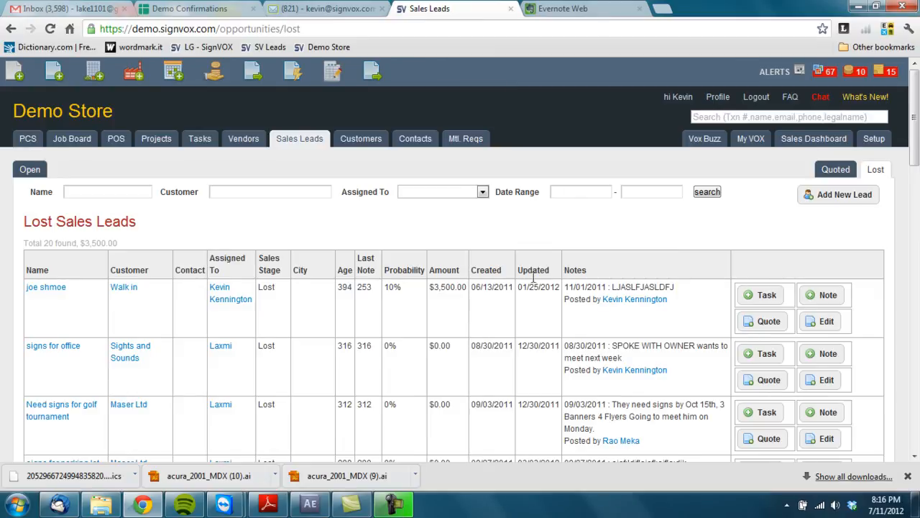
Step: Show the Quoted sales leads and expand the Assigned To salesperson choices
{"action": "left_click", "coordinate": [841, 173]}
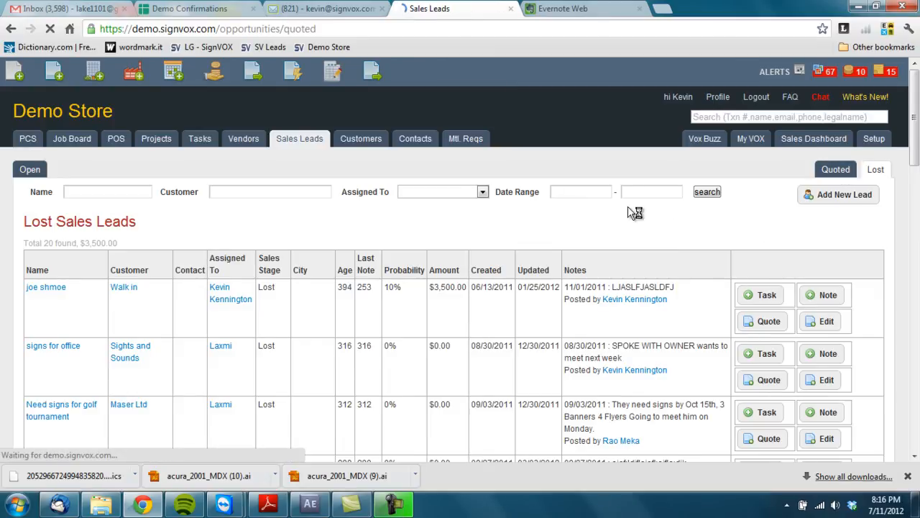
{"action": "left_click", "coordinate": [446, 190]}
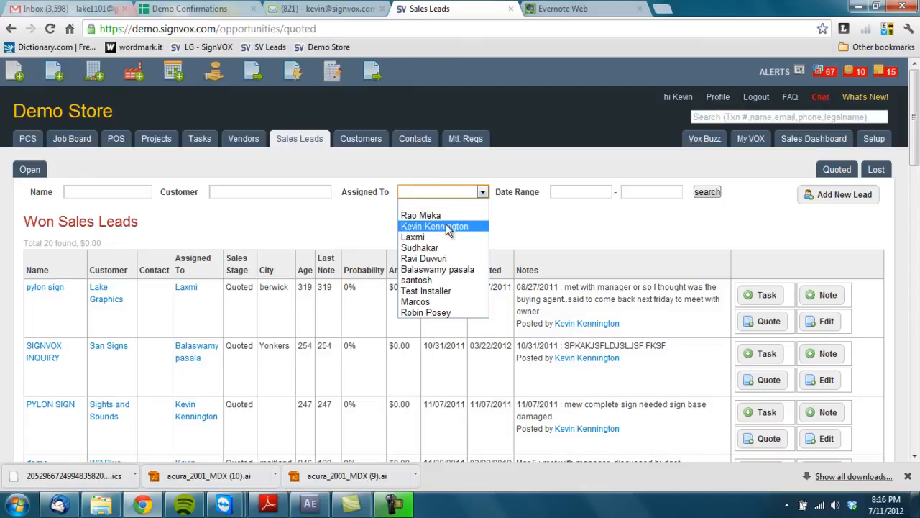